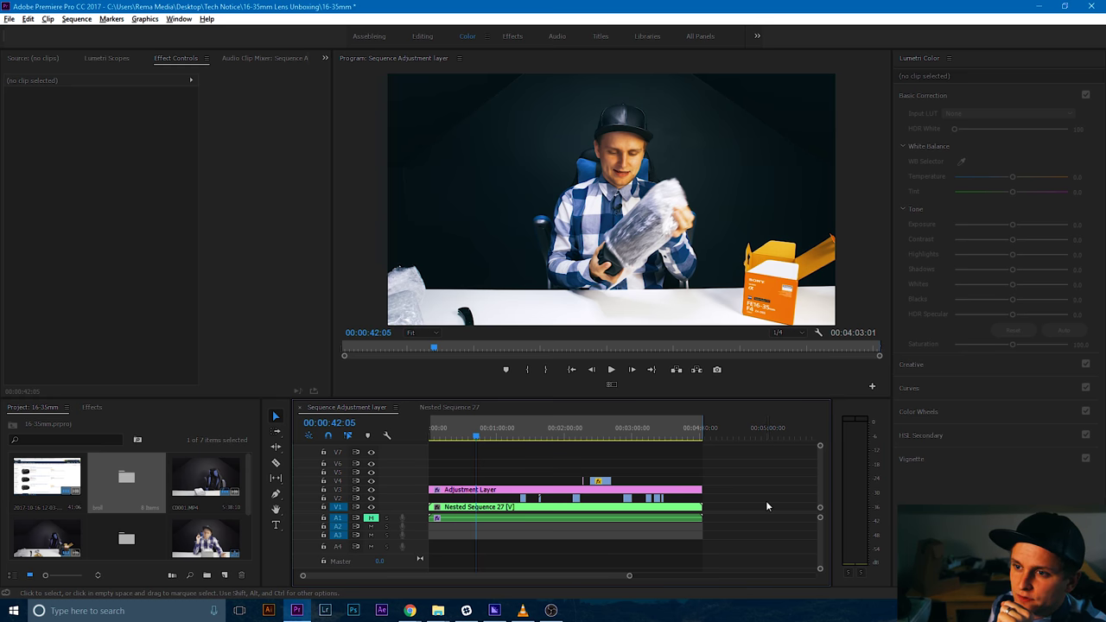
View Premiere Pro's version and credits information from the Help menu, then close it.
{"action": "left_click", "coordinate": [206, 18]}
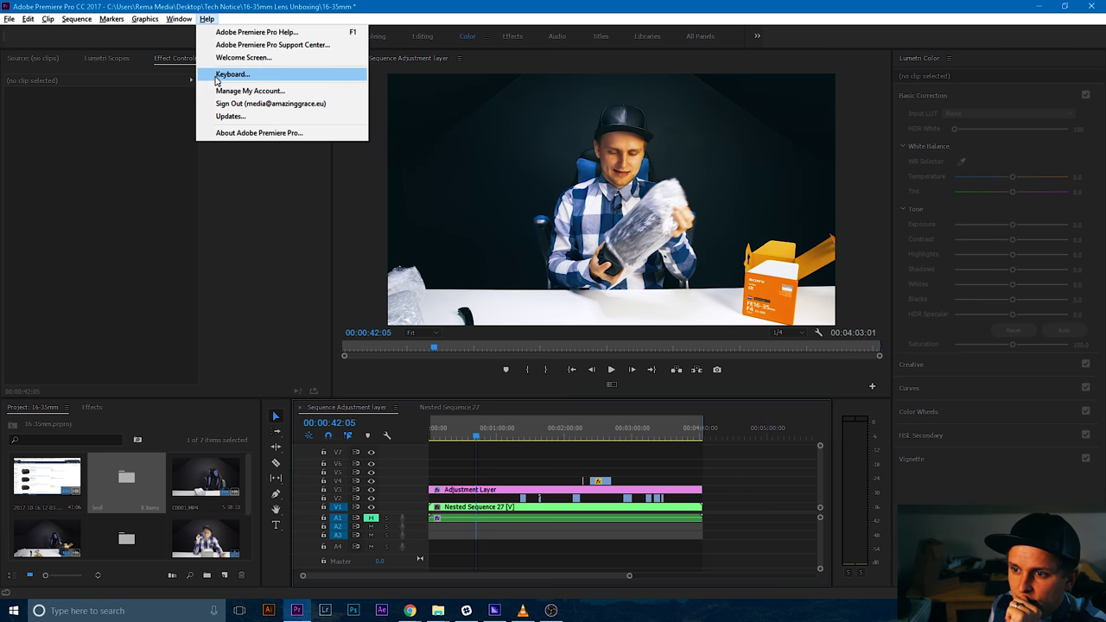
{"action": "left_click", "coordinate": [238, 133]}
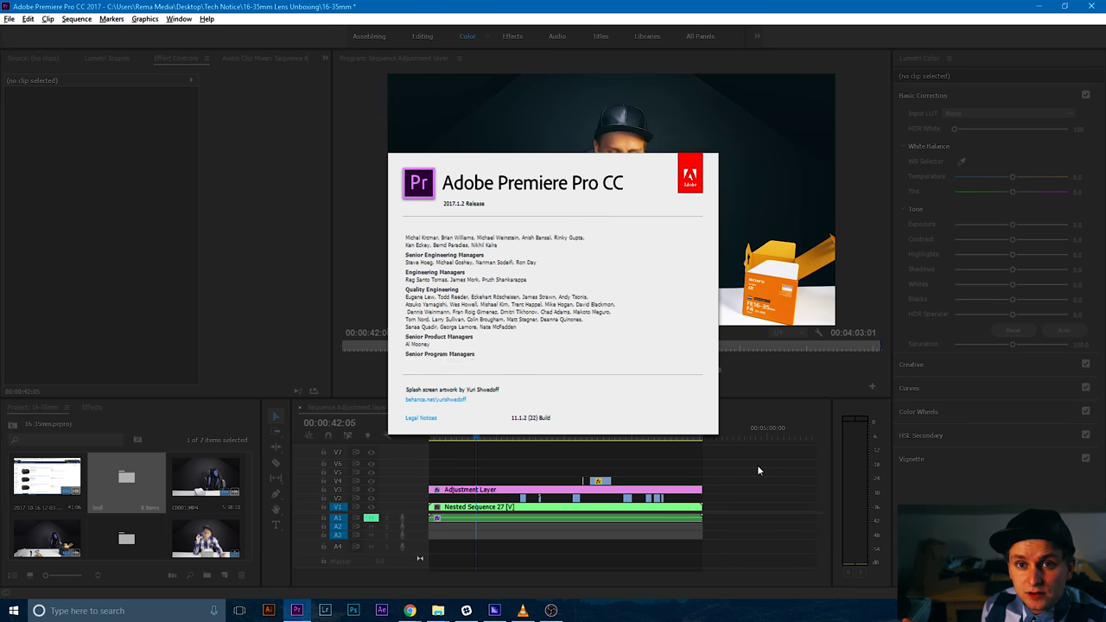
{"action": "left_click", "coordinate": [757, 471]}
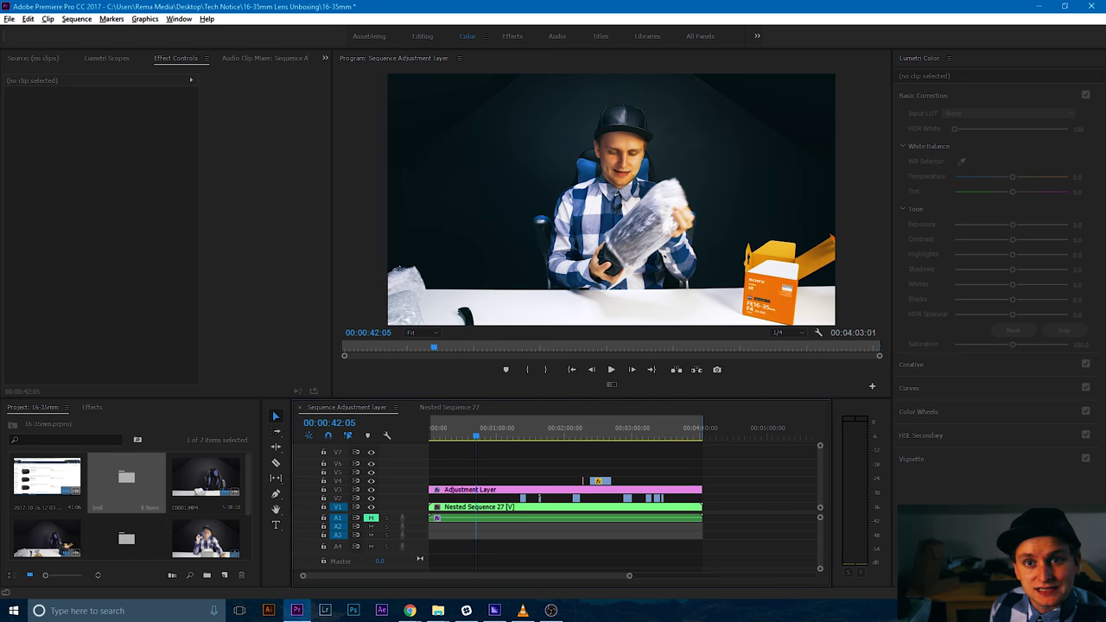
{"action": "key", "text": "Return"}
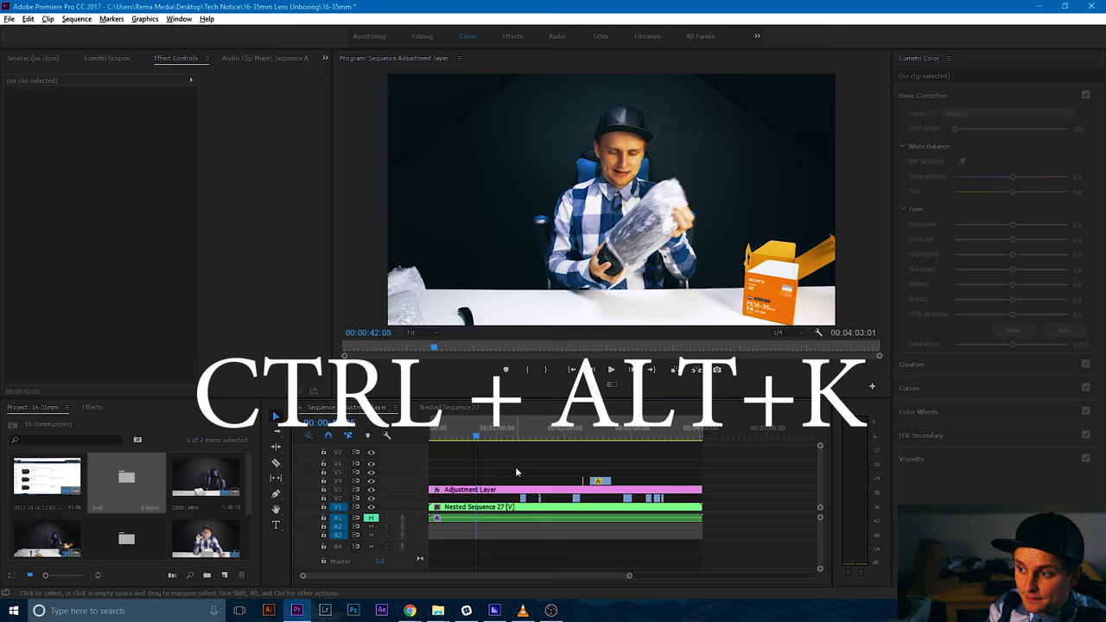
Open the Keyboard Shortcuts editor, first with Ctrl+Alt+K and again from the Edit menu.
{"action": "key", "text": "ctrl+alt+k"}
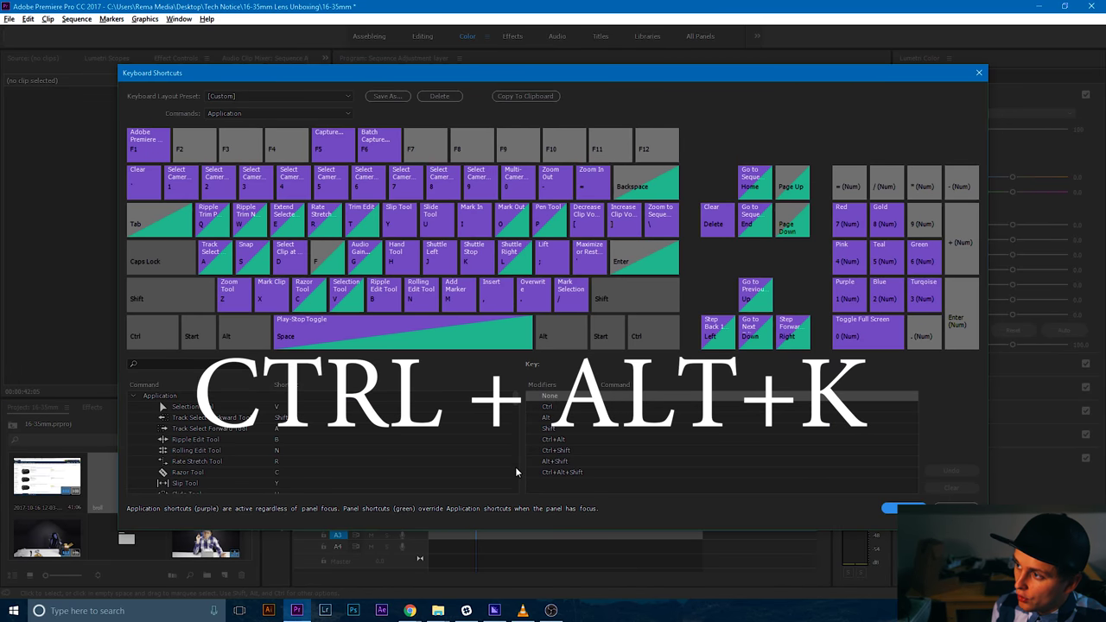
{"action": "left_click", "coordinate": [979, 75]}
{"action": "left_click", "coordinate": [28, 18]}
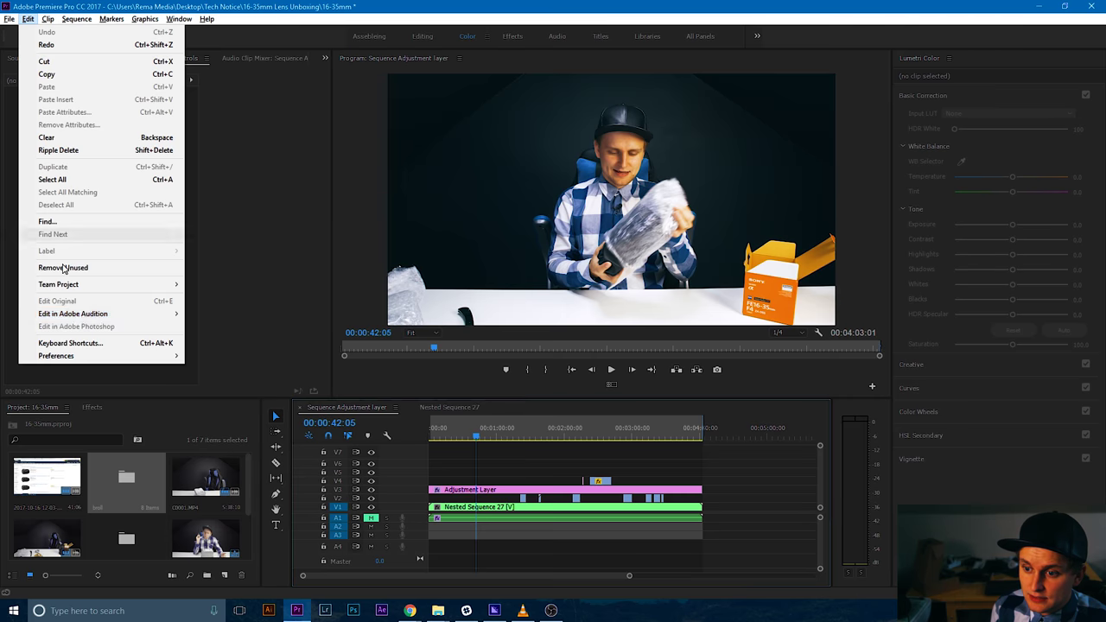
{"action": "left_click", "coordinate": [82, 347]}
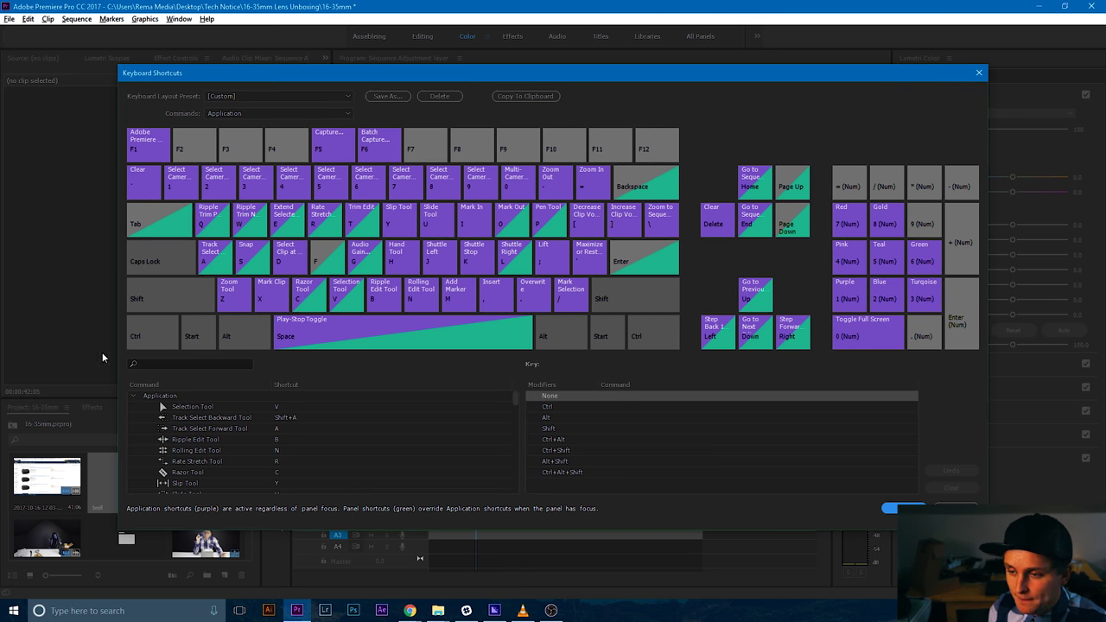
Search the shortcut commands for 'type' and inspect the Type Tool shortcut.
{"action": "left_click", "coordinate": [201, 363]}
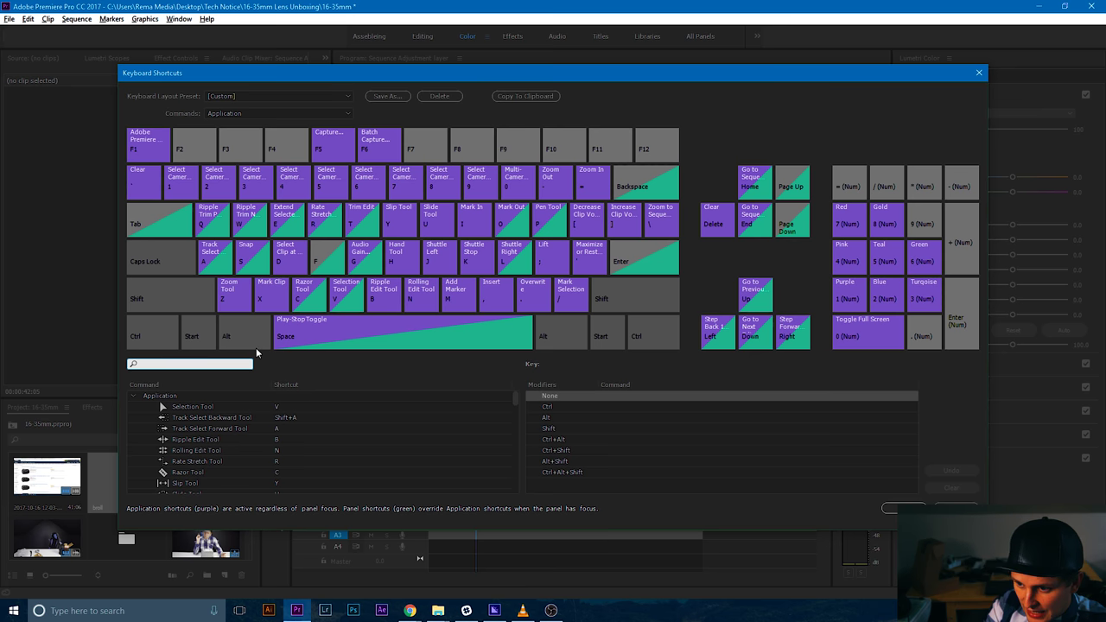
{"action": "type", "text": "type"}
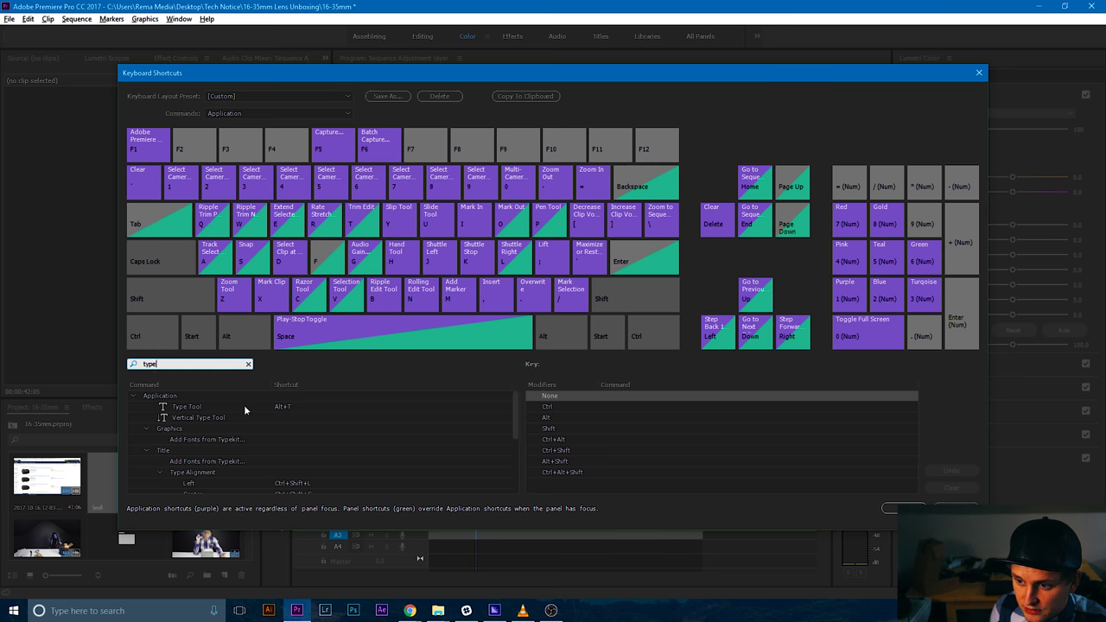
{"action": "left_click", "coordinate": [164, 400]}
{"action": "left_click", "coordinate": [180, 408]}
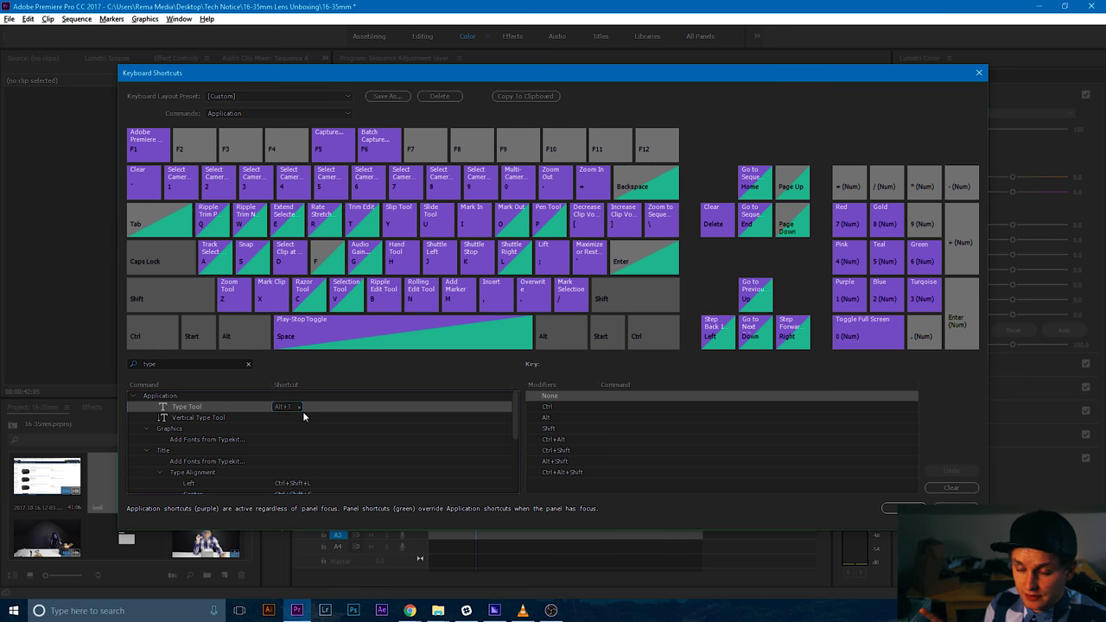
Clear the search to list all commands and scroll down through them.
{"action": "left_click", "coordinate": [173, 364]}
{"action": "left_click", "coordinate": [248, 365]}
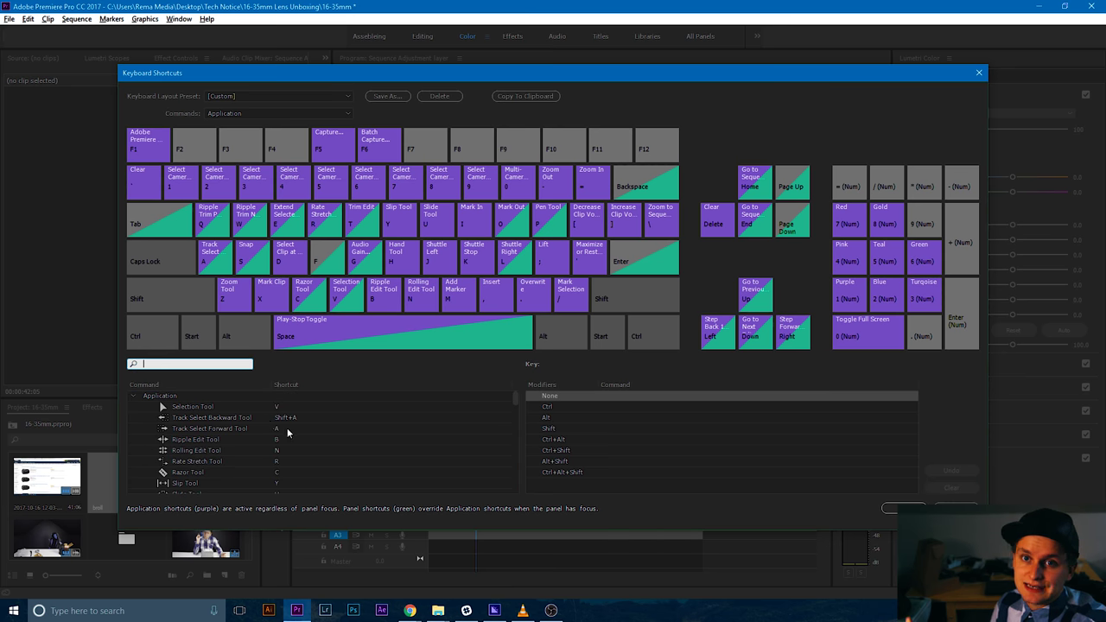
{"action": "scroll", "coordinate": [287, 430], "scroll_direction": "down", "scroll_amount": 15}
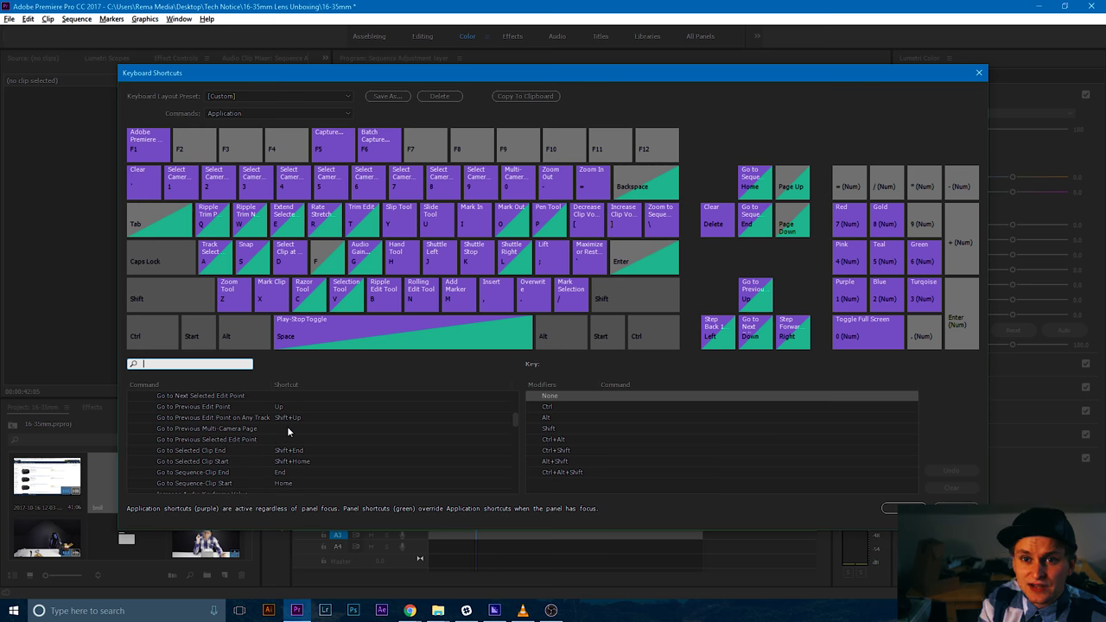
{"action": "scroll", "coordinate": [288, 431], "scroll_direction": "down", "scroll_amount": 20}
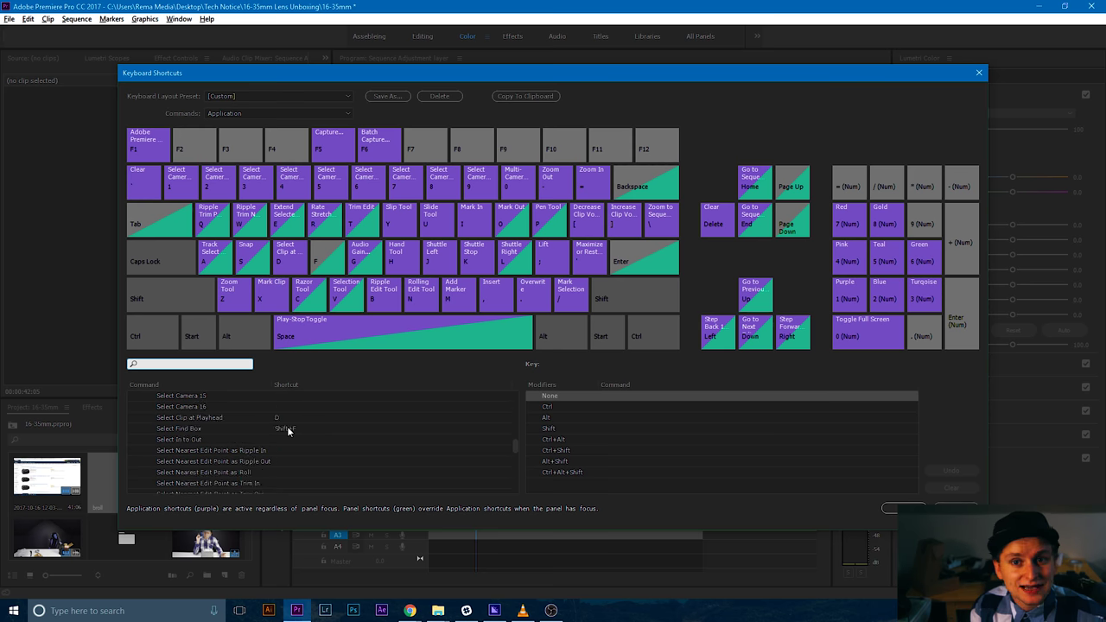
{"action": "scroll", "coordinate": [288, 430], "scroll_direction": "down", "scroll_amount": 10}
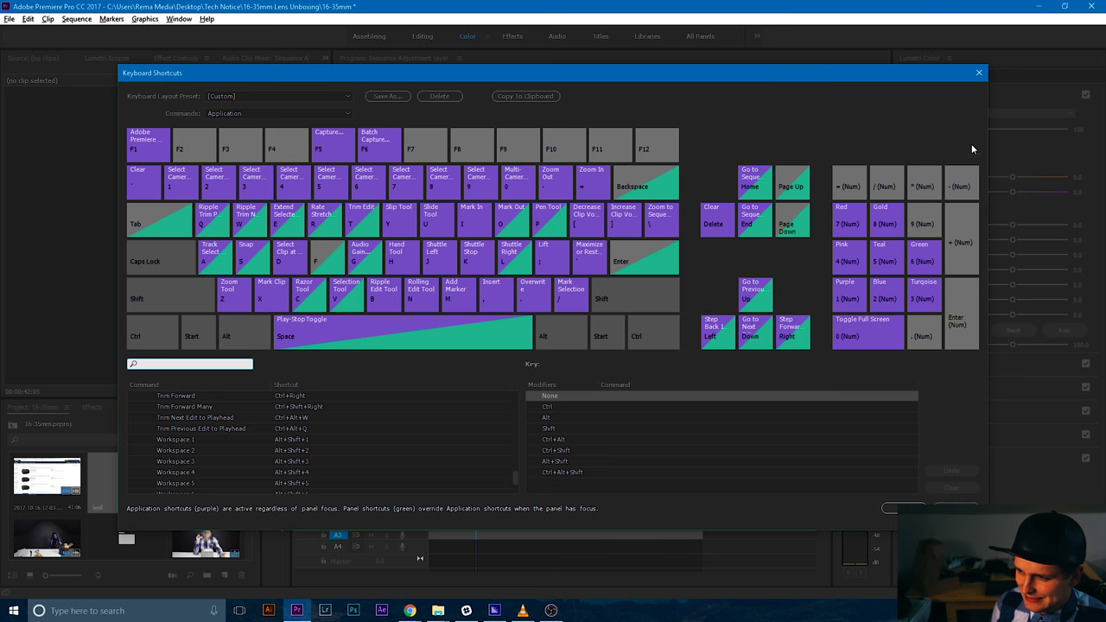
Close the shortcut editor, marquee-select and deselect the clips, then fit and zoom the timeline with backslash.
{"action": "left_click", "coordinate": [979, 73]}
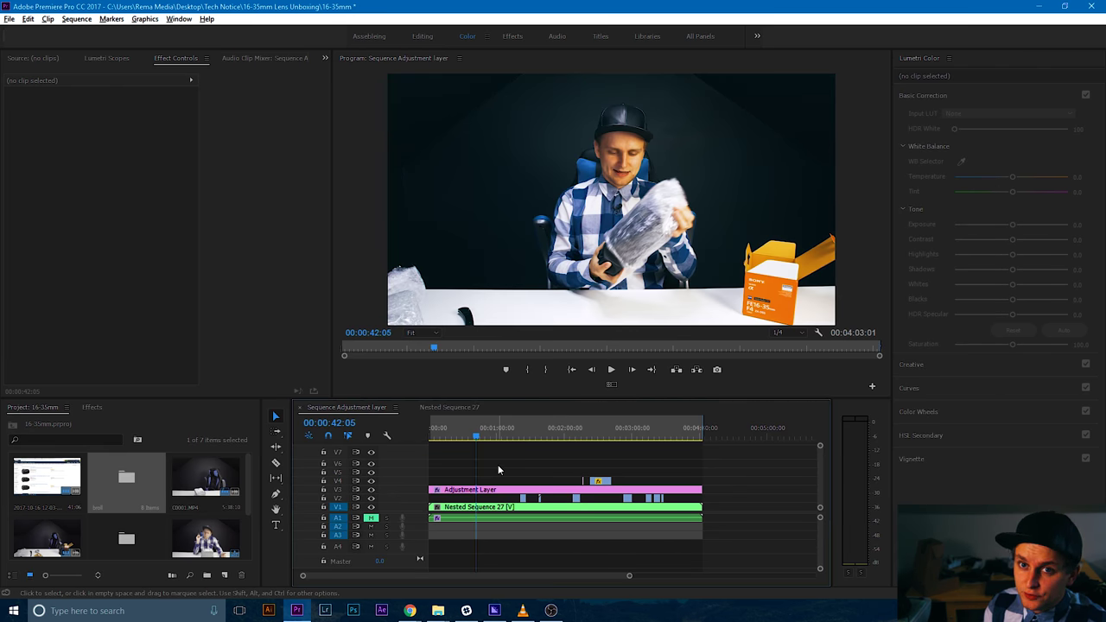
{"action": "left_click_drag", "start_coordinate": [498, 464], "coordinate": [460, 519]}
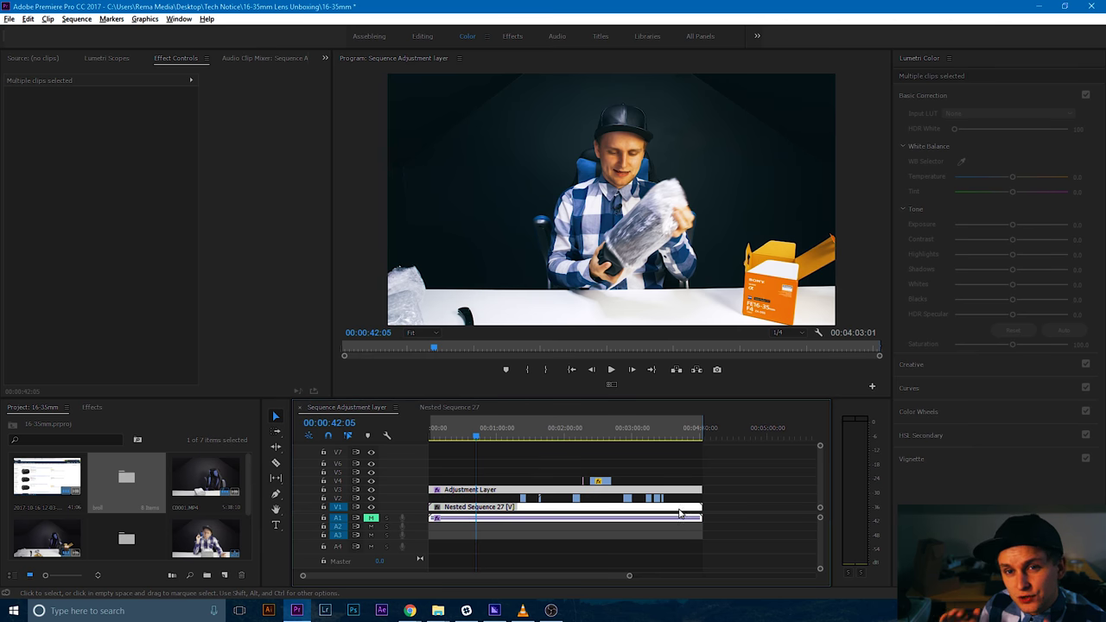
{"action": "left_click", "coordinate": [734, 499]}
{"action": "left_click_drag", "start_coordinate": [500, 455], "coordinate": [470, 528]}
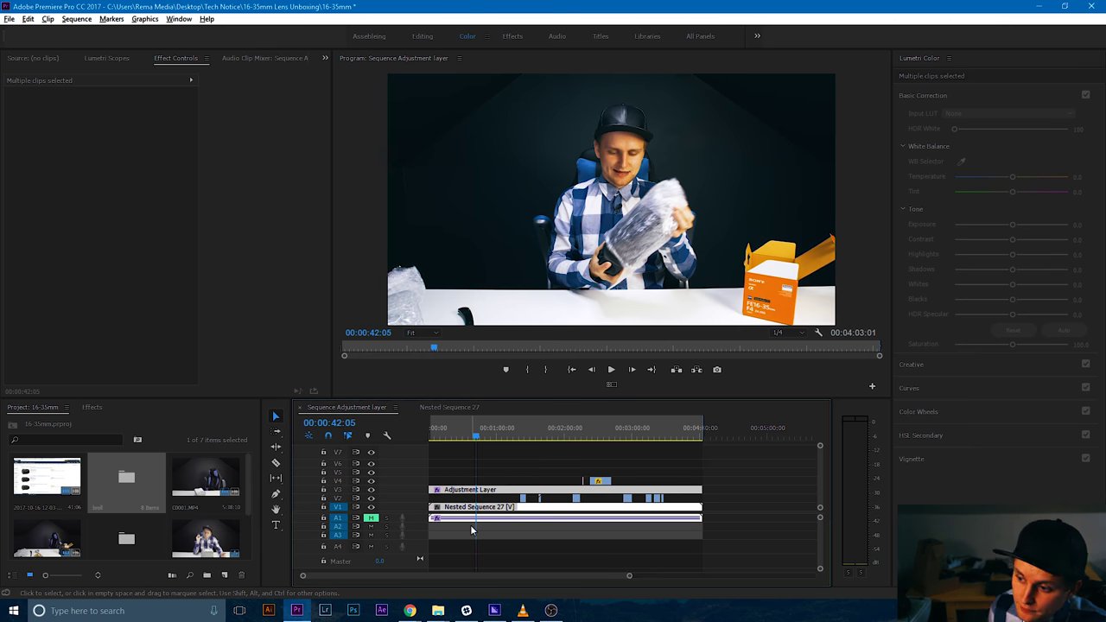
{"action": "left_click", "coordinate": [765, 515]}
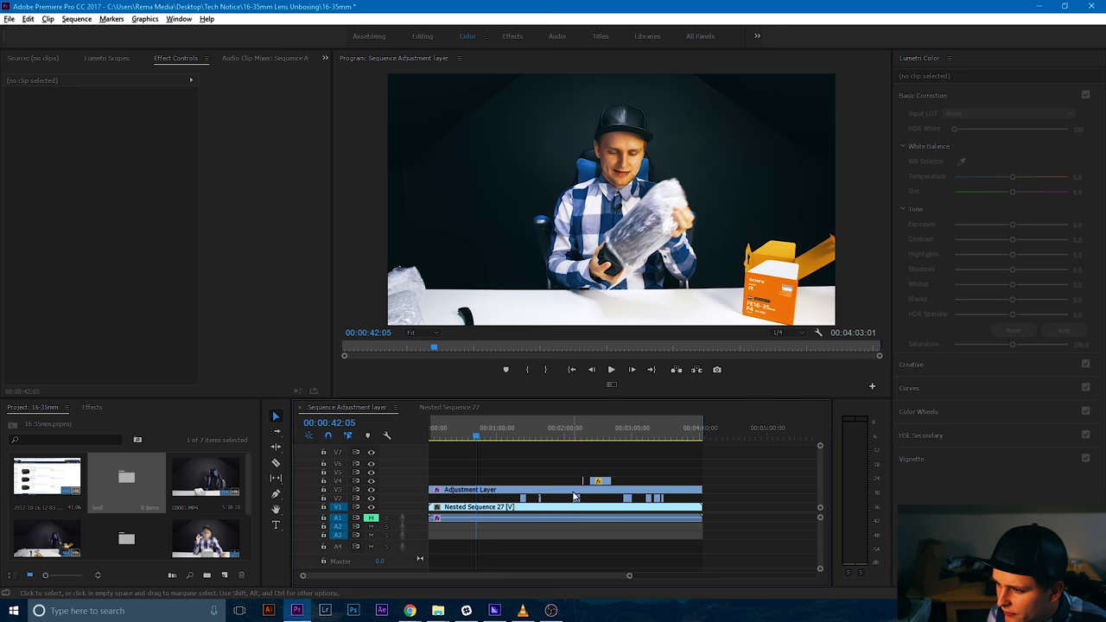
{"action": "key", "text": "backslash"}
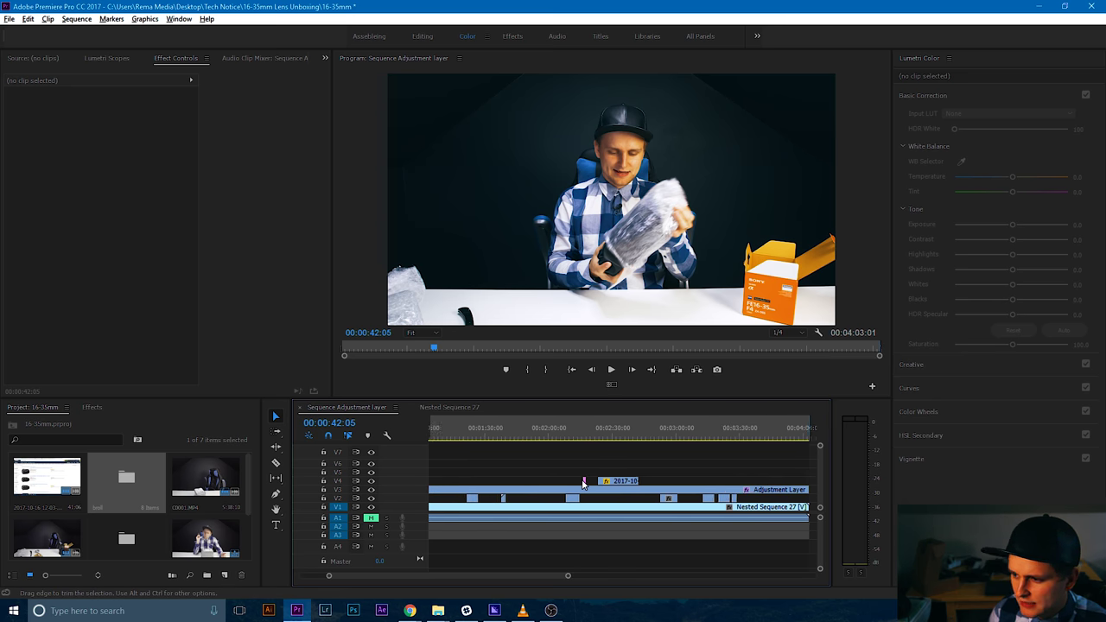
{"action": "key", "text": "backslash"}
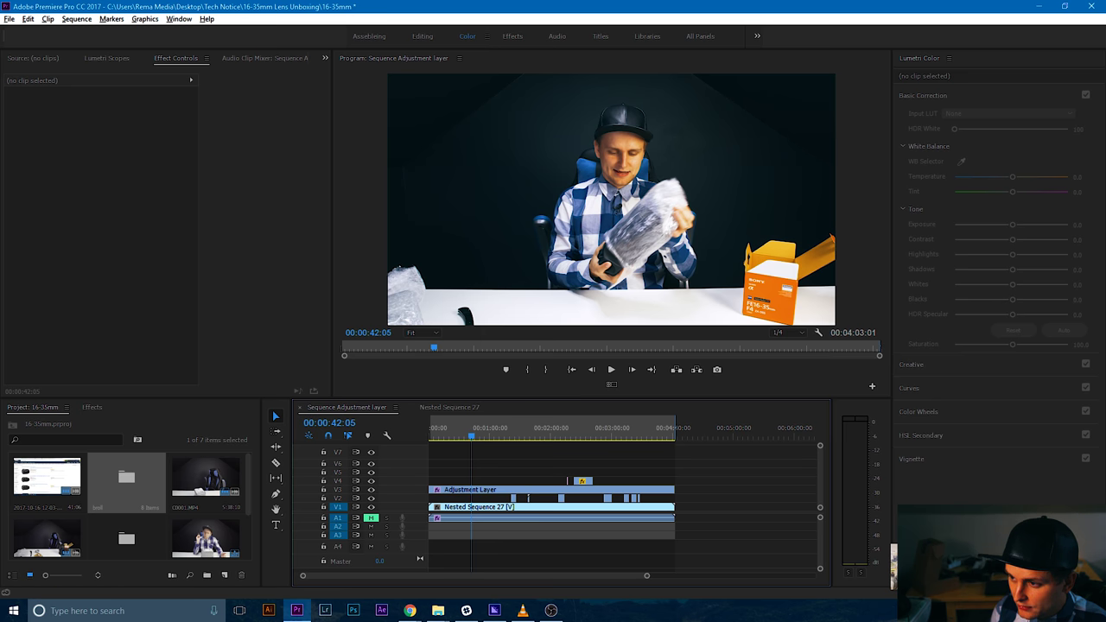
Label the Adjustment Layer clip Red and Nested Sequence 27 pink via the right-click Label menu.
{"action": "right_click", "coordinate": [491, 489]}
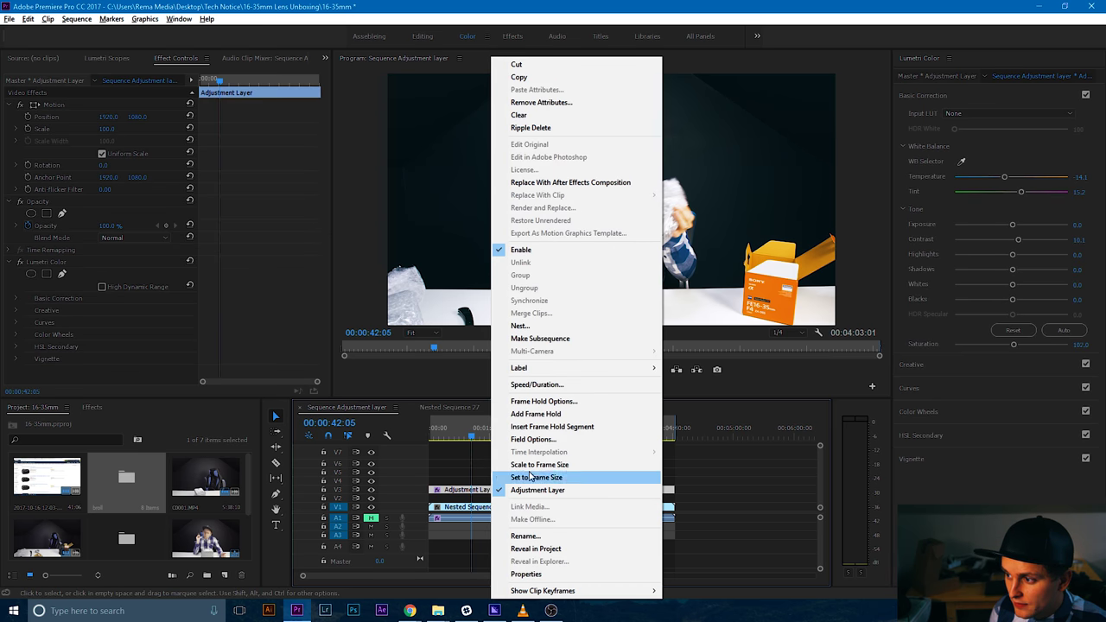
{"action": "mouse_move", "coordinate": [565, 371]}
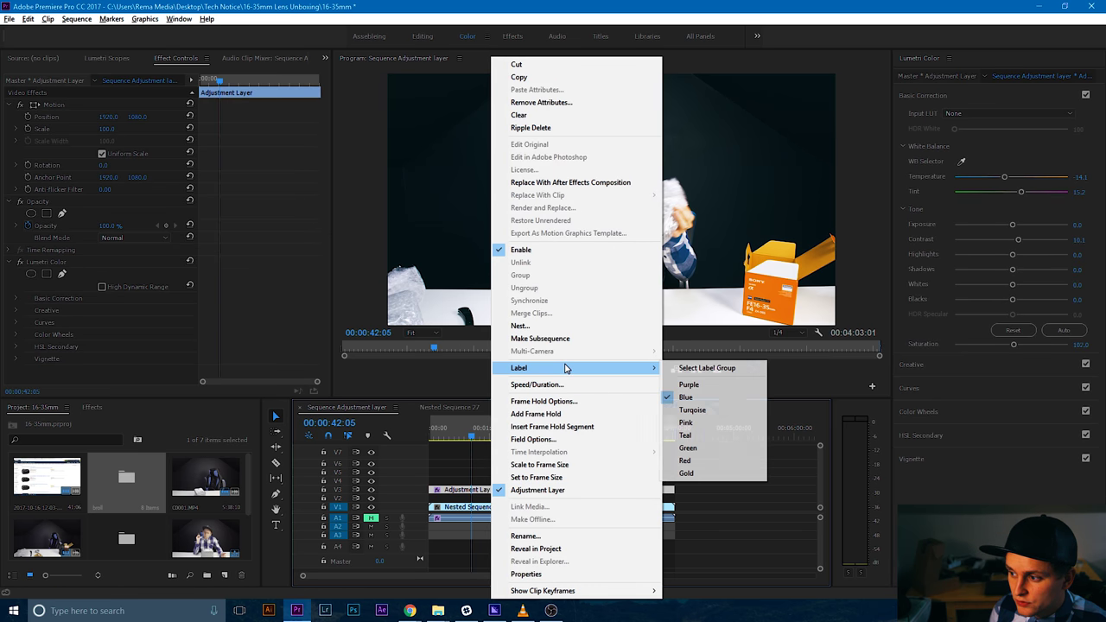
{"action": "left_click", "coordinate": [709, 460]}
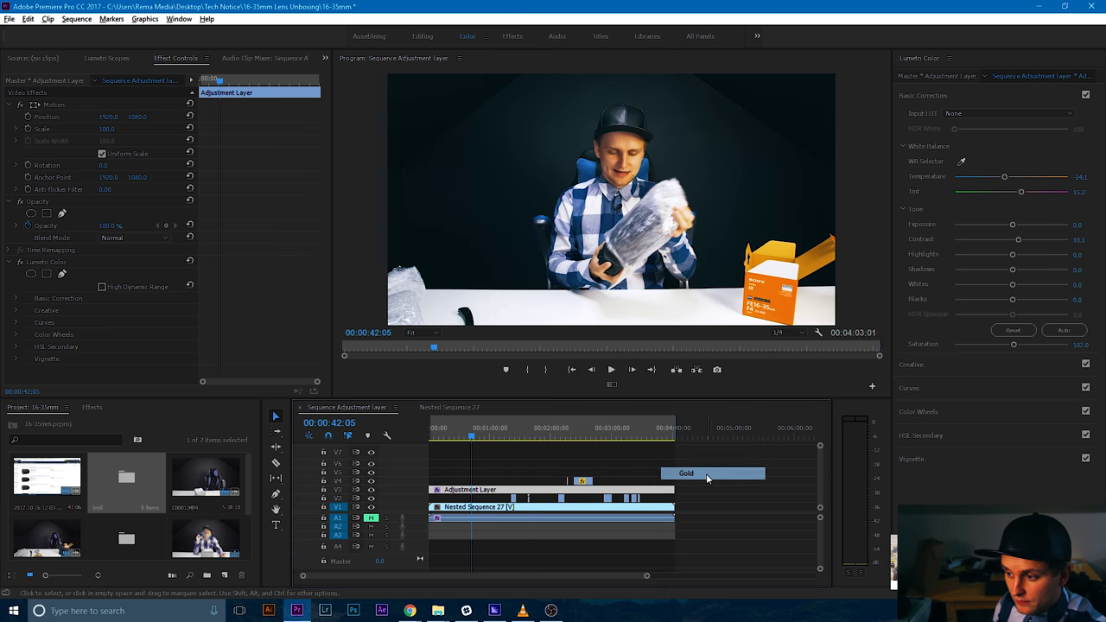
{"action": "left_click", "coordinate": [715, 483]}
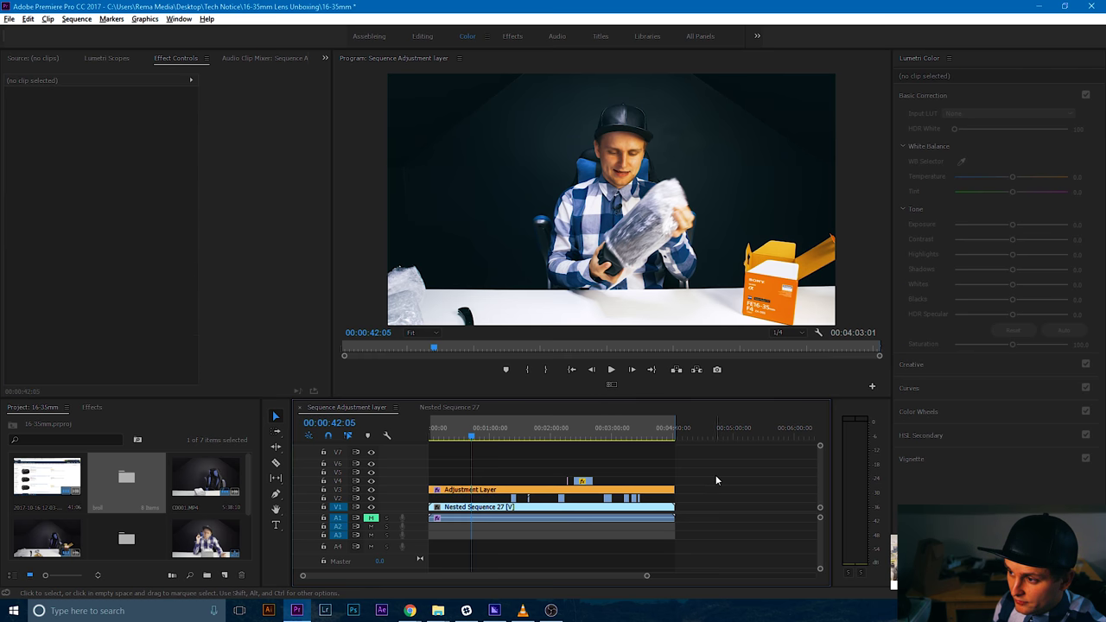
{"action": "left_click", "coordinate": [497, 508]}
{"action": "right_click", "coordinate": [497, 508]}
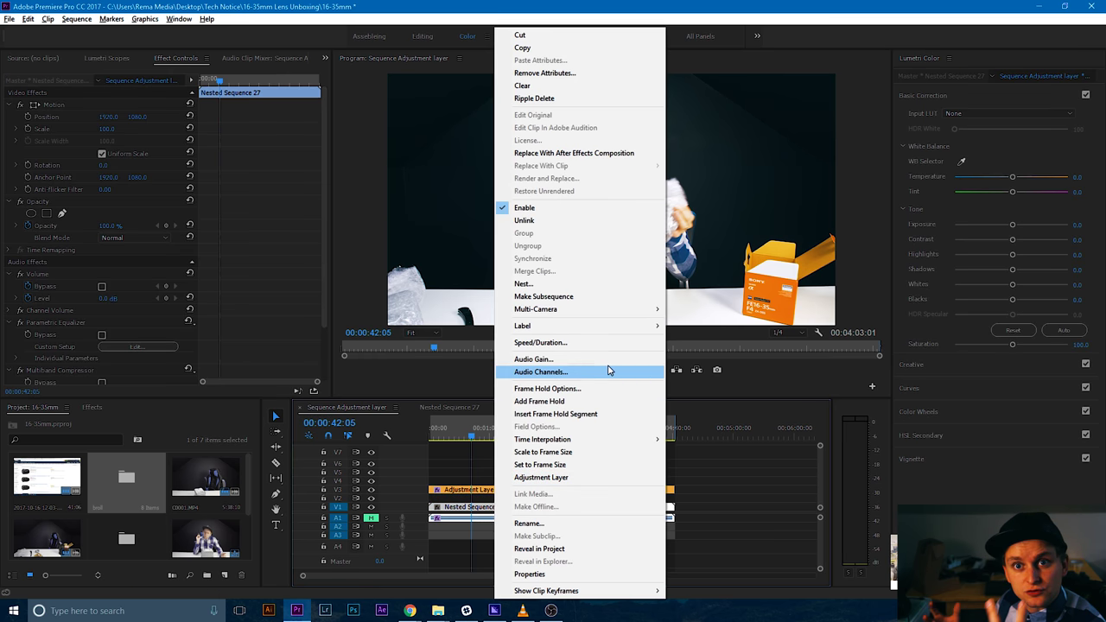
{"action": "left_click", "coordinate": [714, 436]}
{"action": "left_click", "coordinate": [740, 493]}
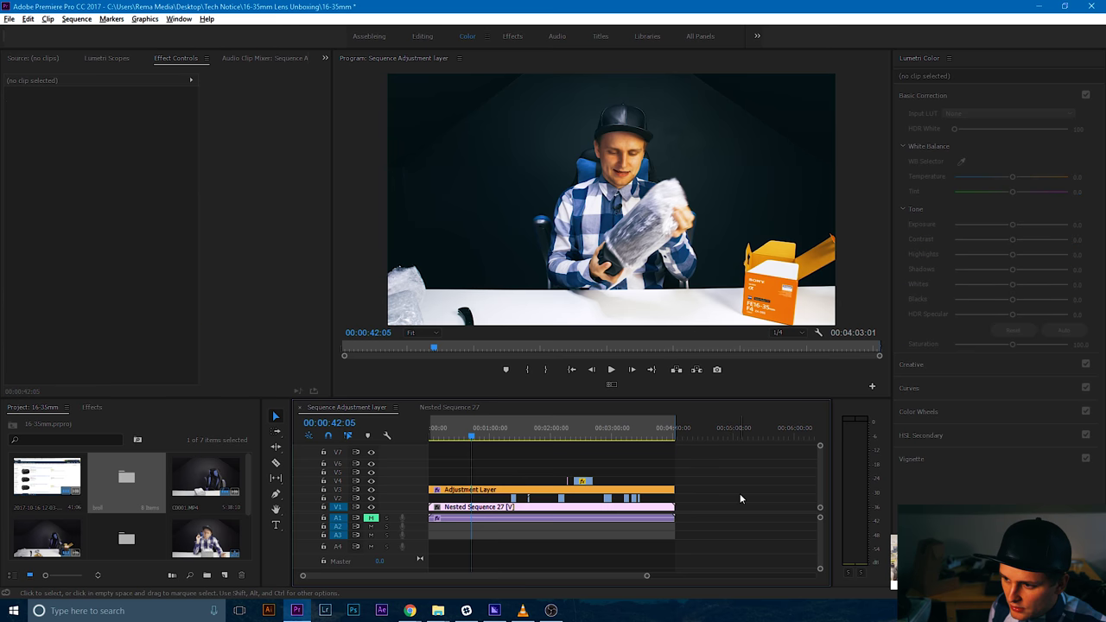
Cycle the Adjustment Layer clip's label through purple, blue and finally green.
{"action": "left_click", "coordinate": [585, 490]}
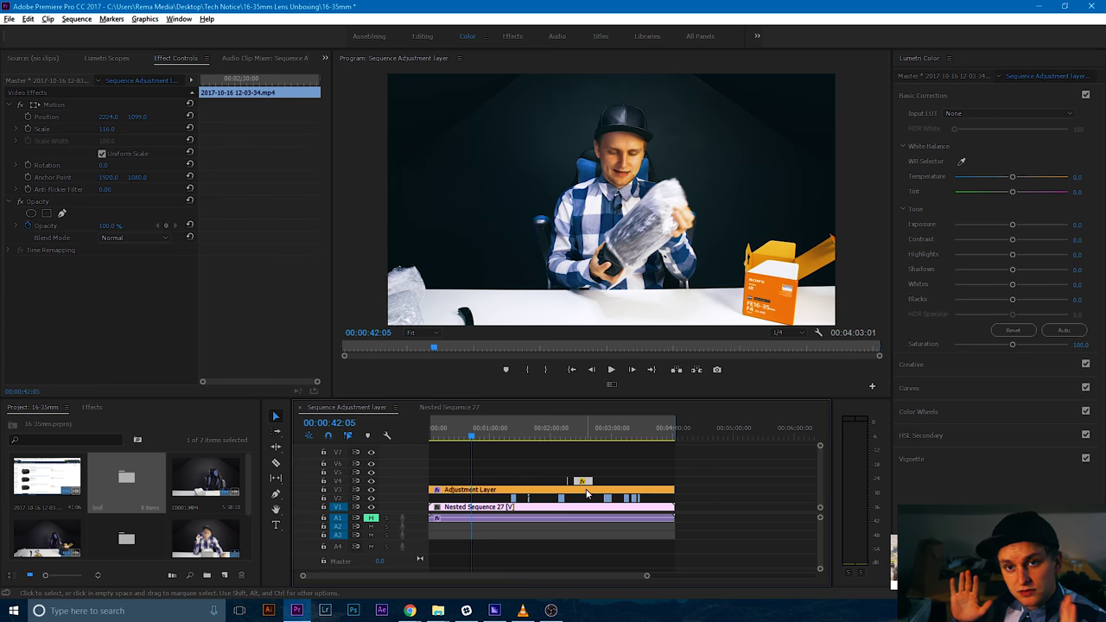
{"action": "left_click", "coordinate": [492, 468]}
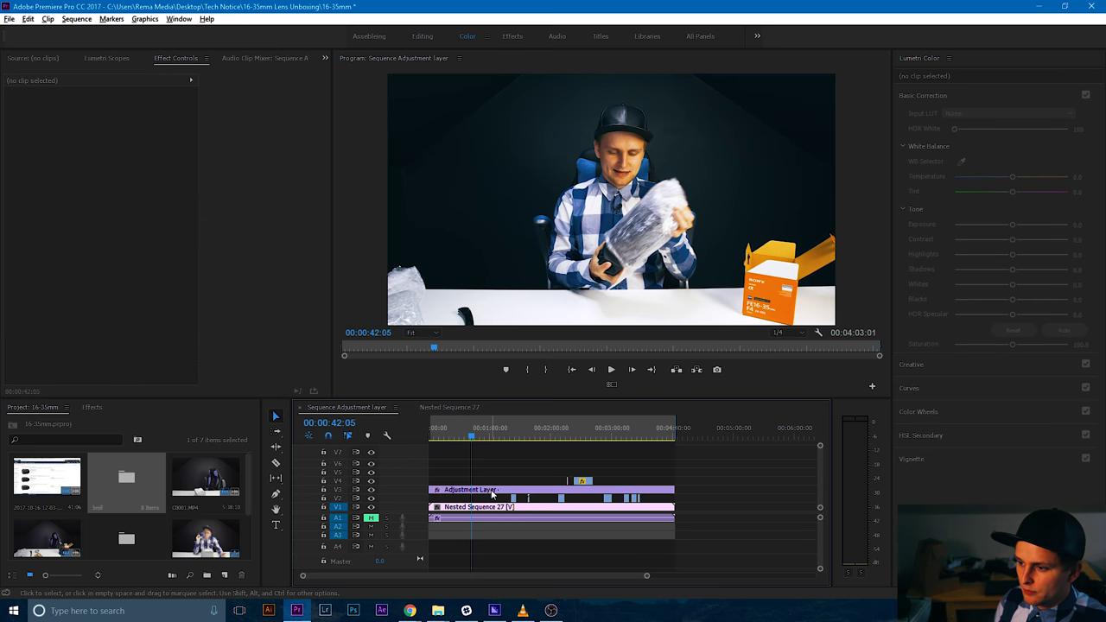
{"action": "left_click", "coordinate": [493, 492]}
{"action": "left_click", "coordinate": [496, 457]}
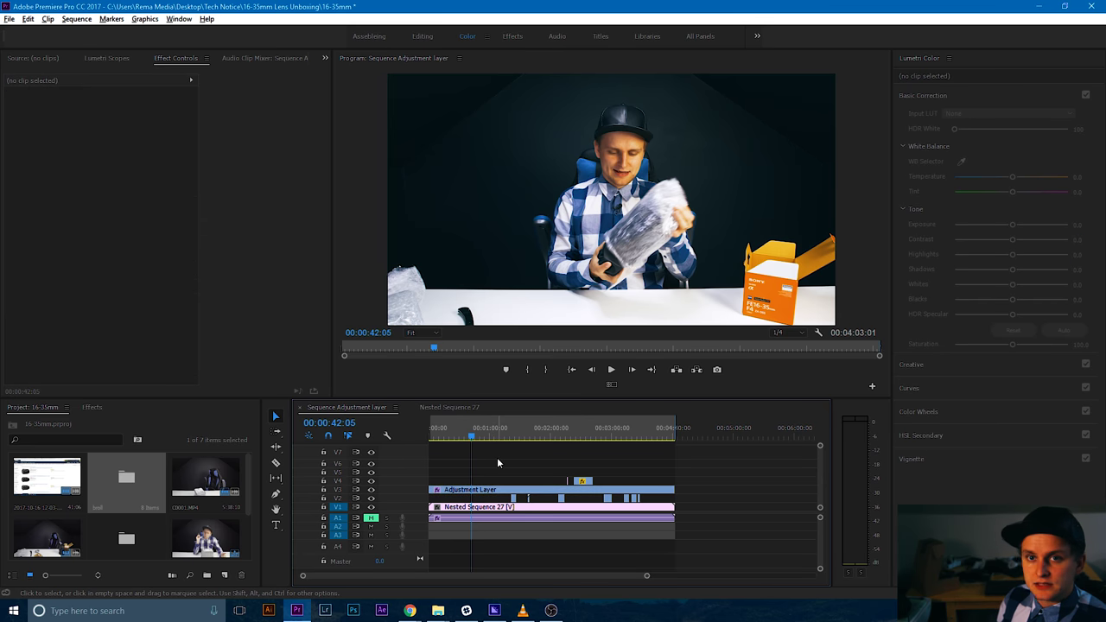
{"action": "left_click", "coordinate": [498, 489]}
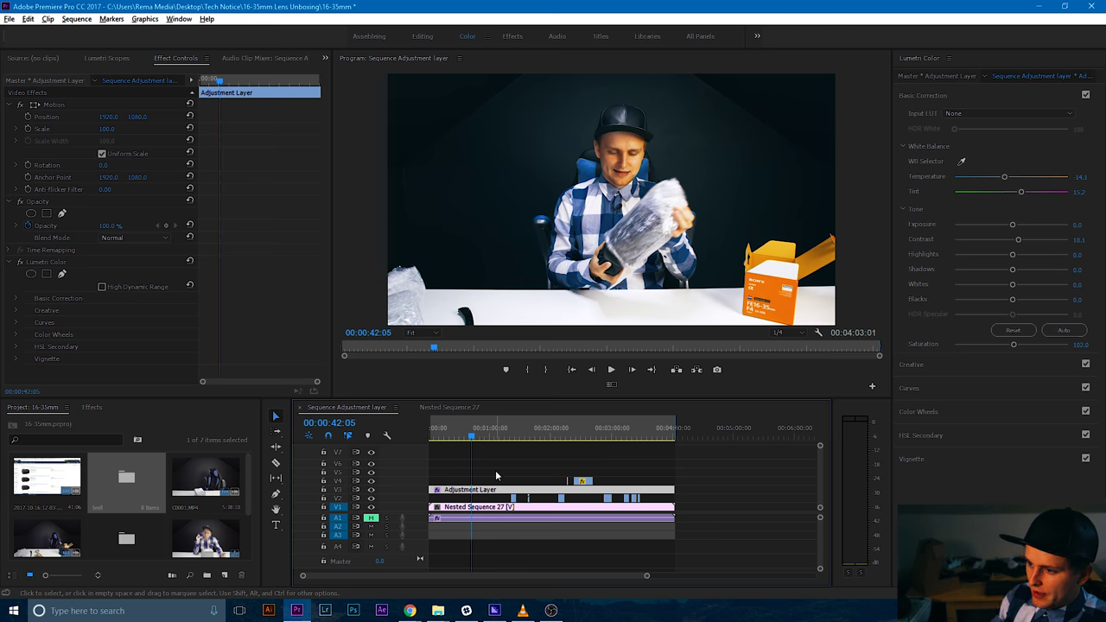
{"action": "left_click", "coordinate": [495, 470]}
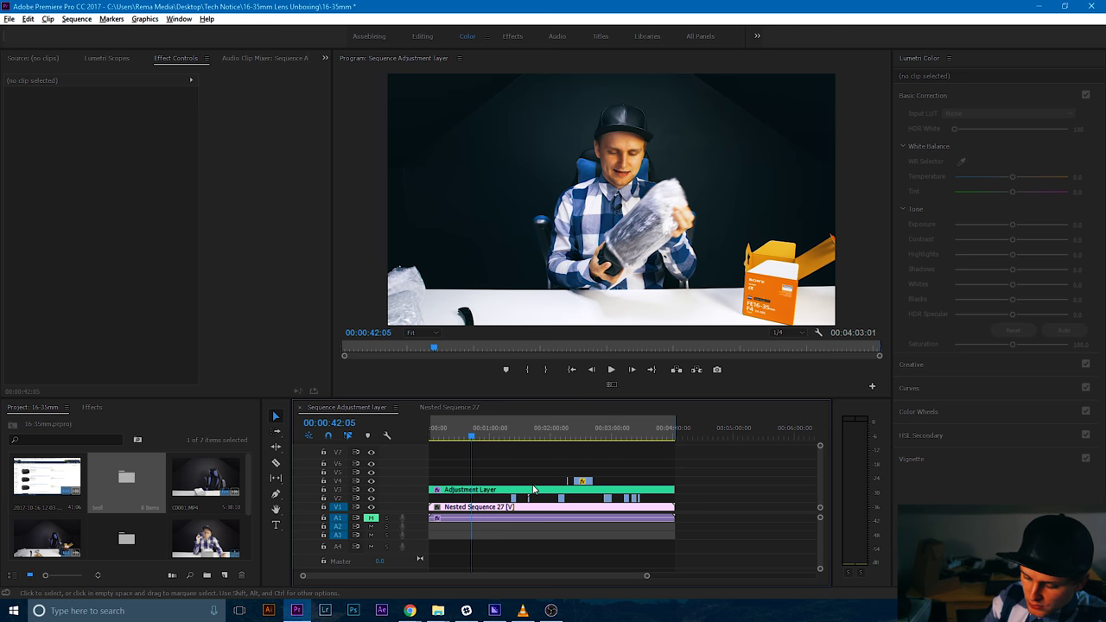
{"action": "key", "text": "ctrl+alt+k"}
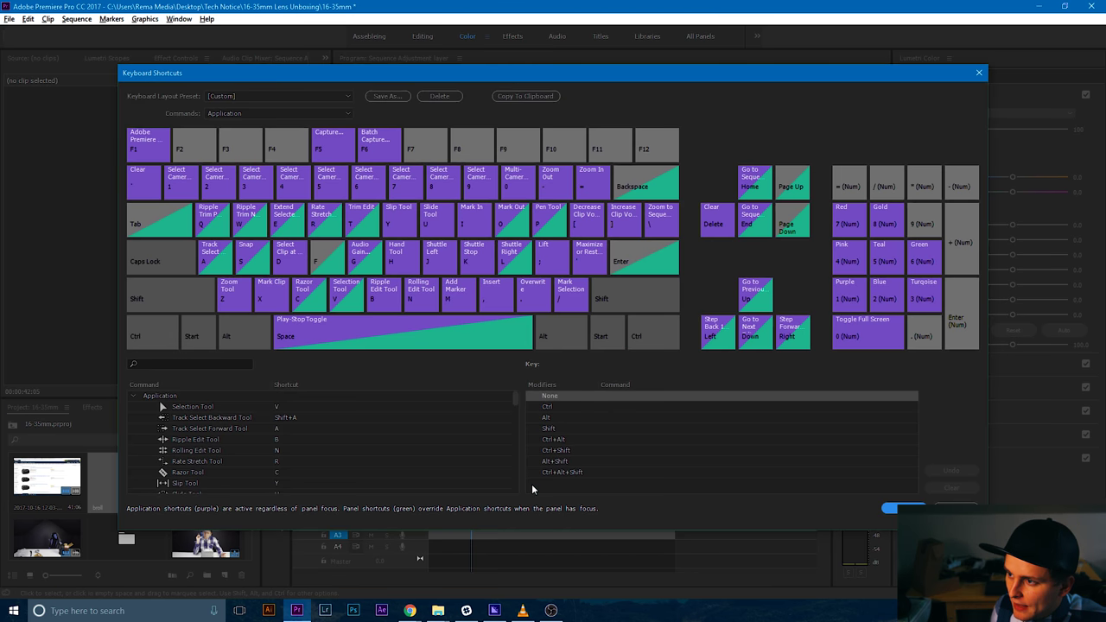
{"action": "left_click", "coordinate": [233, 363]}
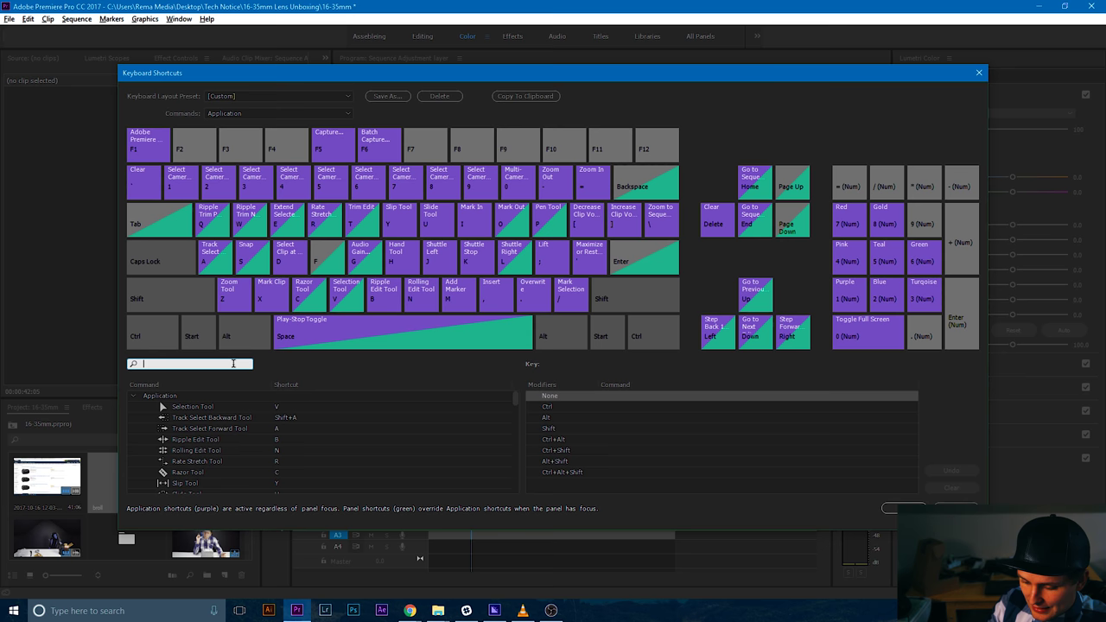
{"action": "type", "text": "la"}
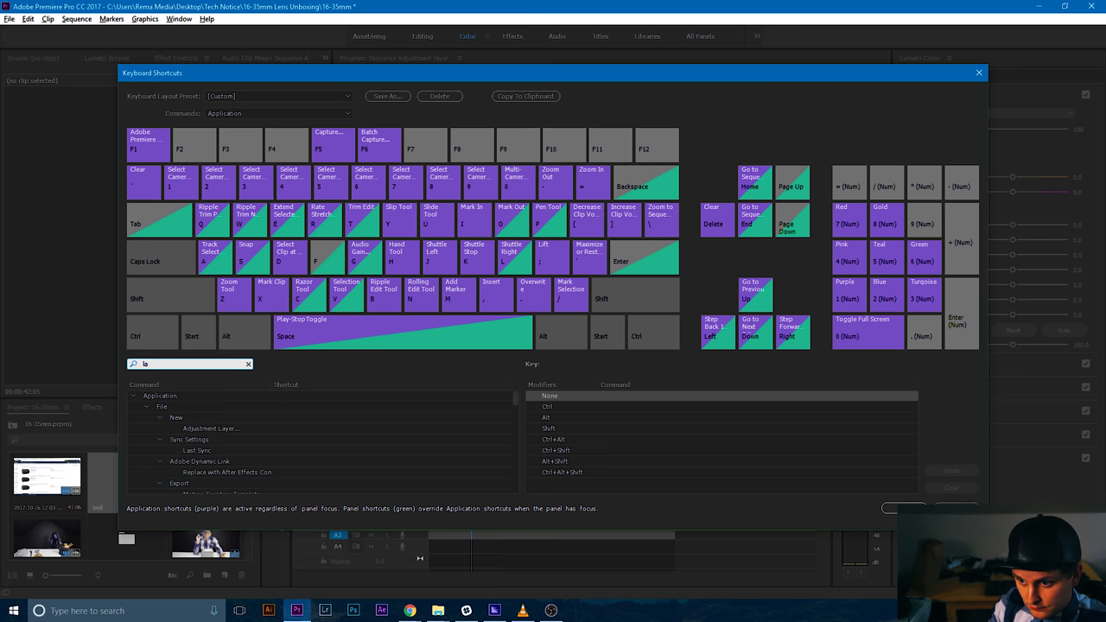
{"action": "type", "text": "bel"}
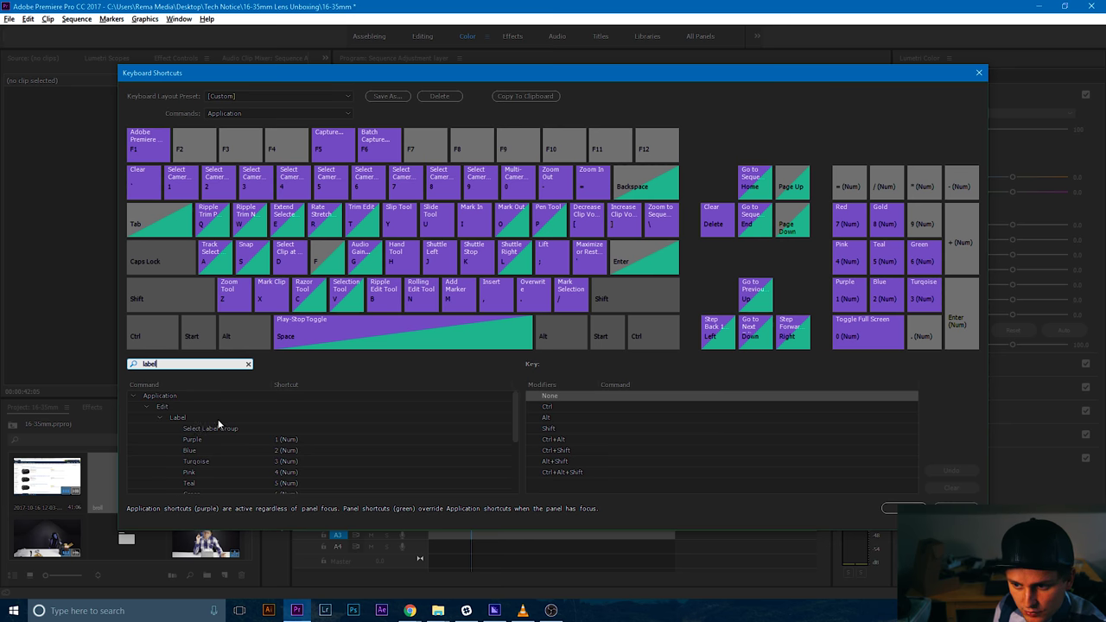
{"action": "scroll", "coordinate": [191, 447], "scroll_direction": "down", "scroll_amount": 1}
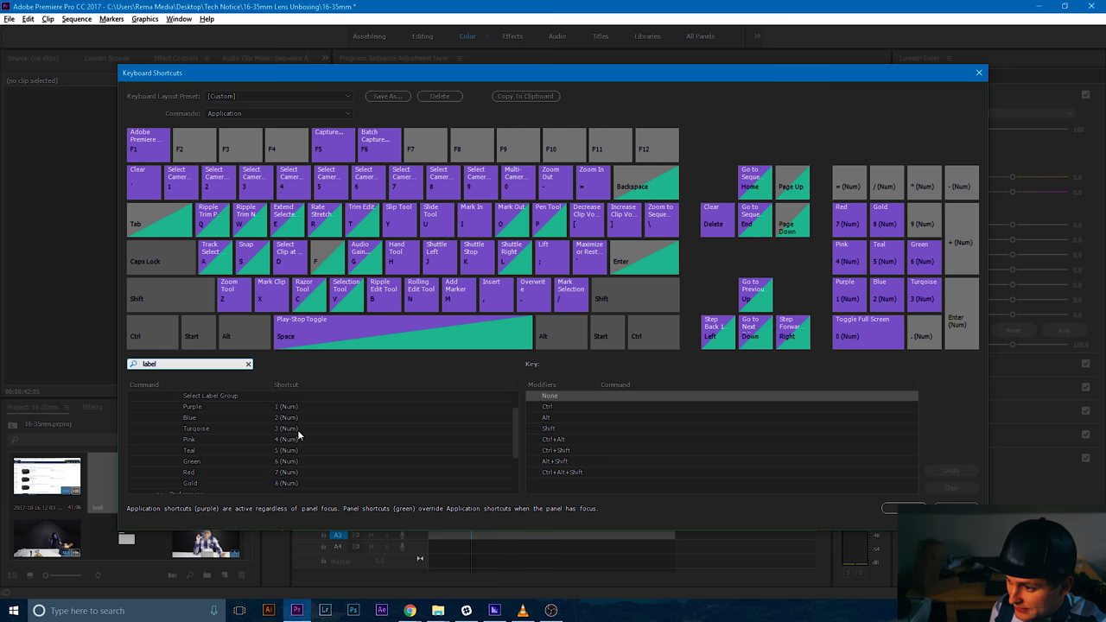
{"action": "left_click", "coordinate": [981, 73]}
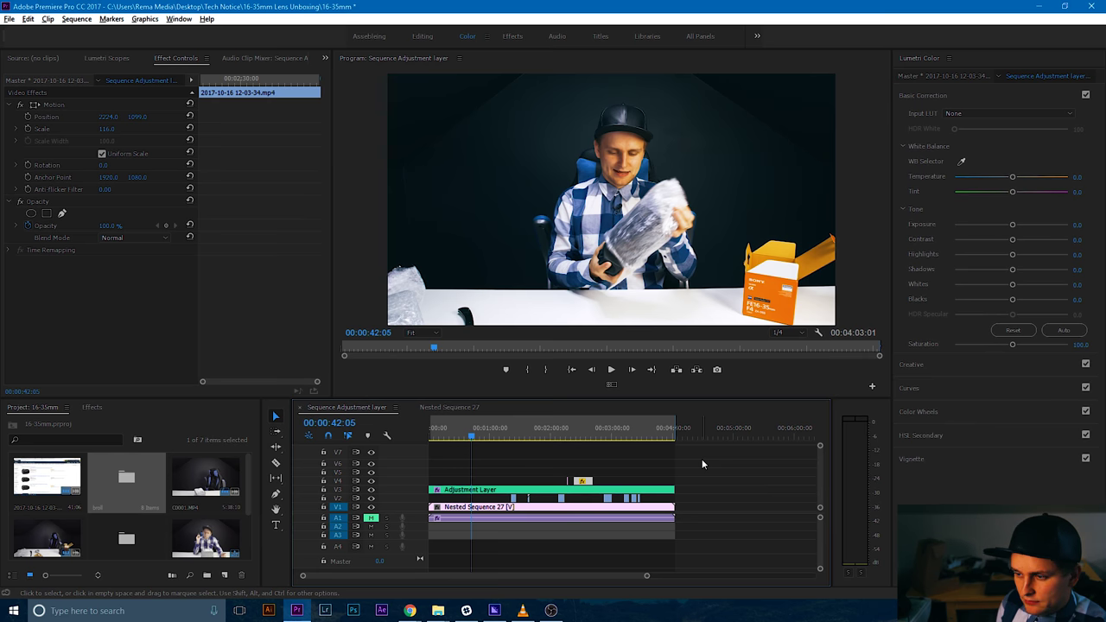
Select the small V4 clip and try several label colours on it, deselecting to compare.
{"action": "left_click", "coordinate": [701, 464]}
{"action": "left_click", "coordinate": [581, 482]}
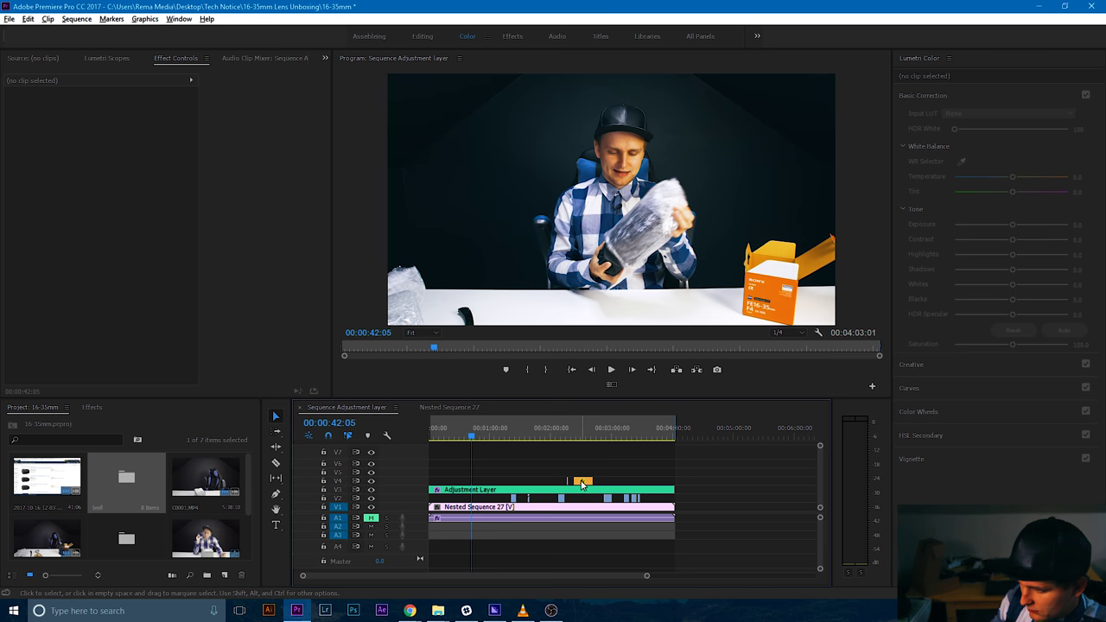
{"action": "left_click", "coordinate": [587, 486]}
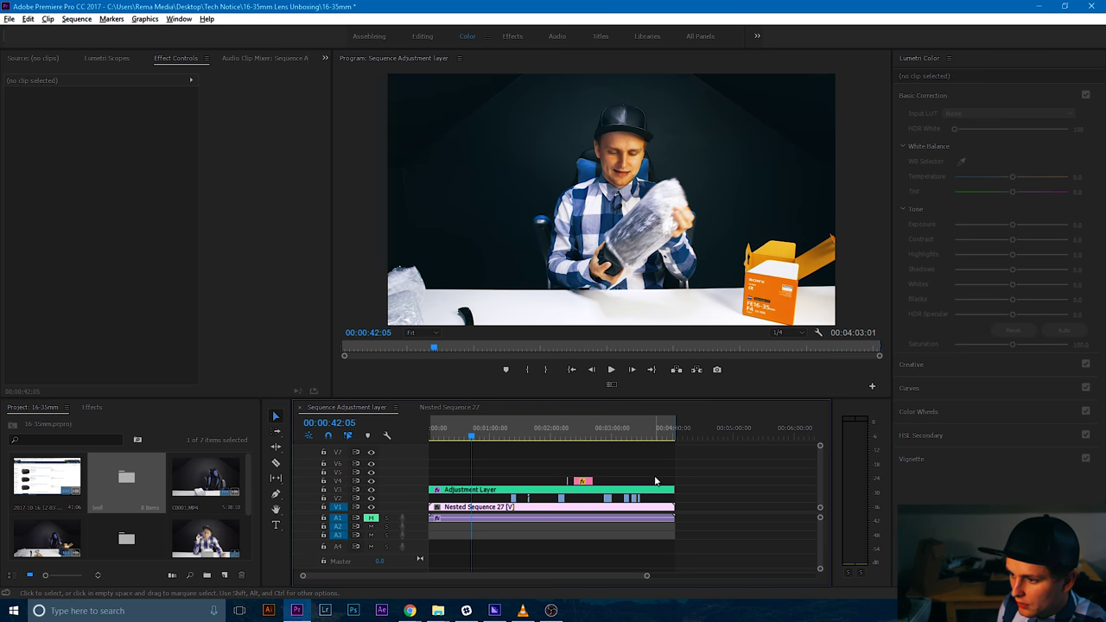
{"action": "left_click", "coordinate": [588, 486]}
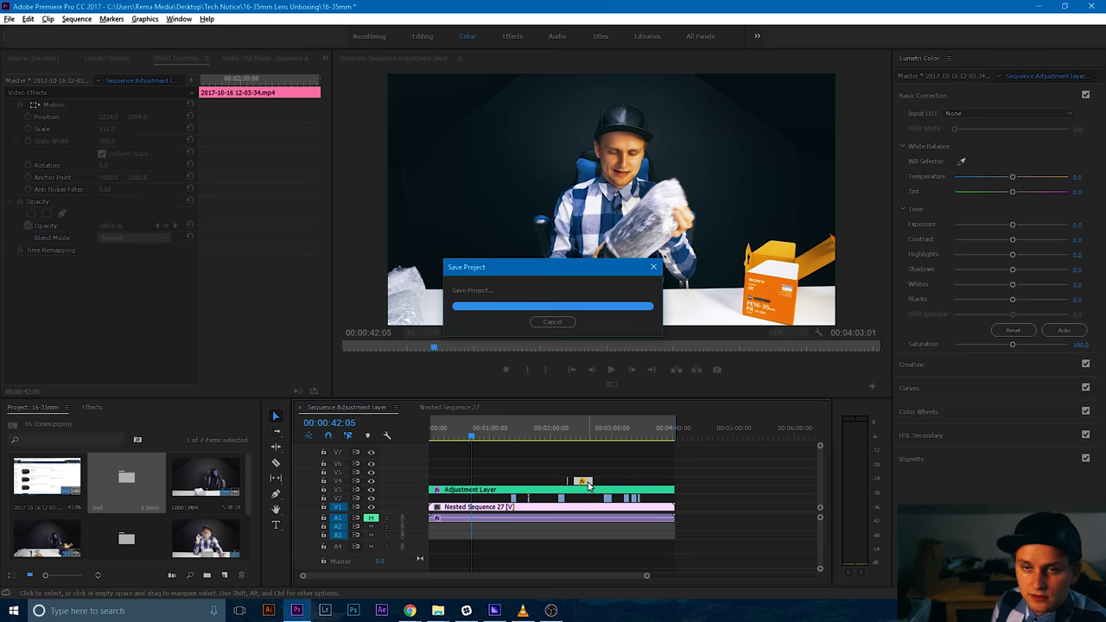
{"action": "left_click", "coordinate": [647, 480]}
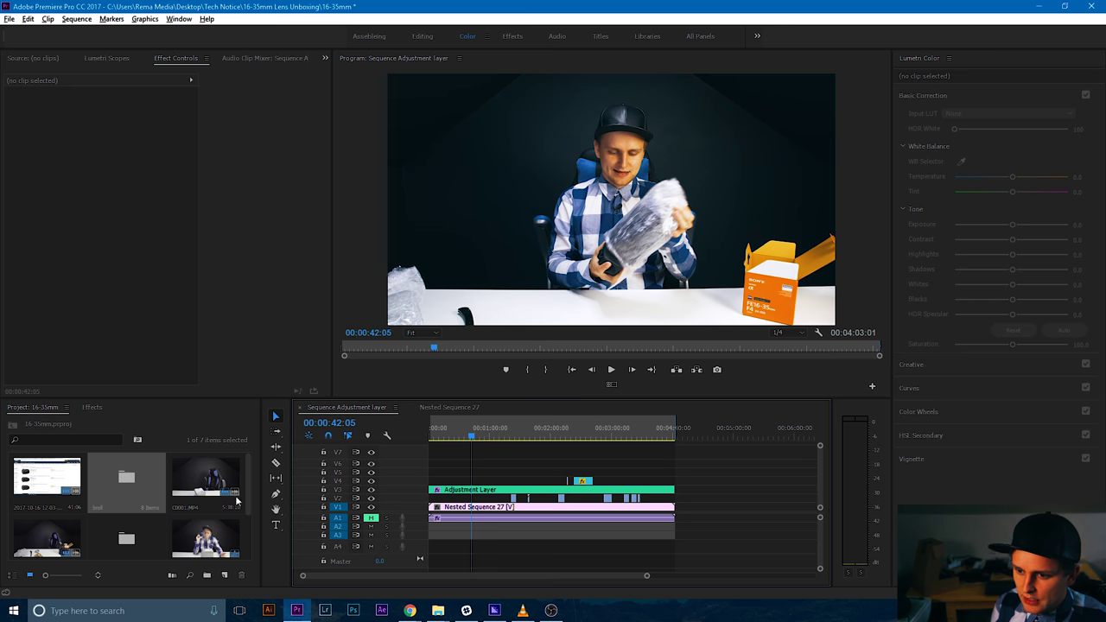
Open the broll bin in its own window and load C0004.MP4 into the Source monitor.
{"action": "double_click", "coordinate": [143, 480]}
{"action": "left_click_drag", "start_coordinate": [261, 78], "coordinate": [473, 65]}
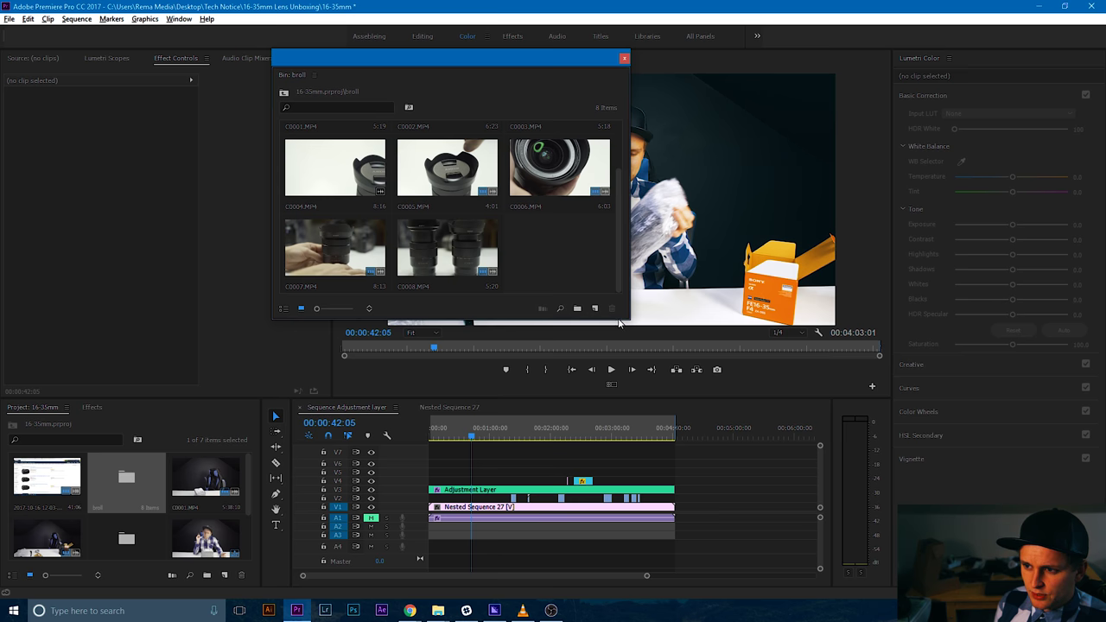
{"action": "left_click_drag", "start_coordinate": [614, 323], "coordinate": [628, 481]}
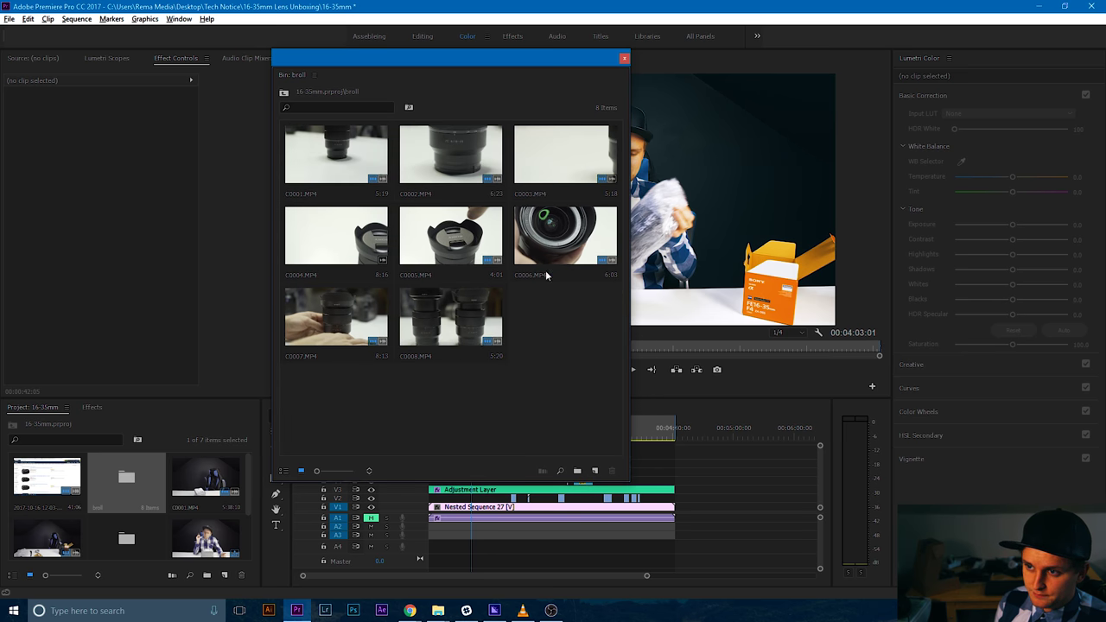
{"action": "double_click", "coordinate": [352, 242]}
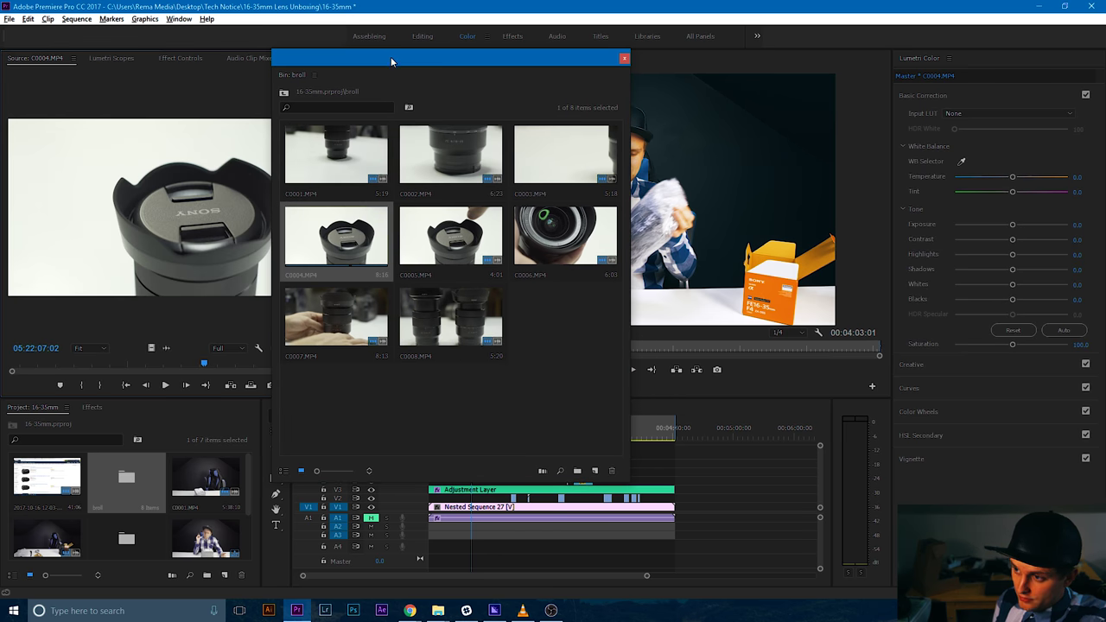
{"action": "left_click_drag", "start_coordinate": [396, 59], "coordinate": [649, 80]}
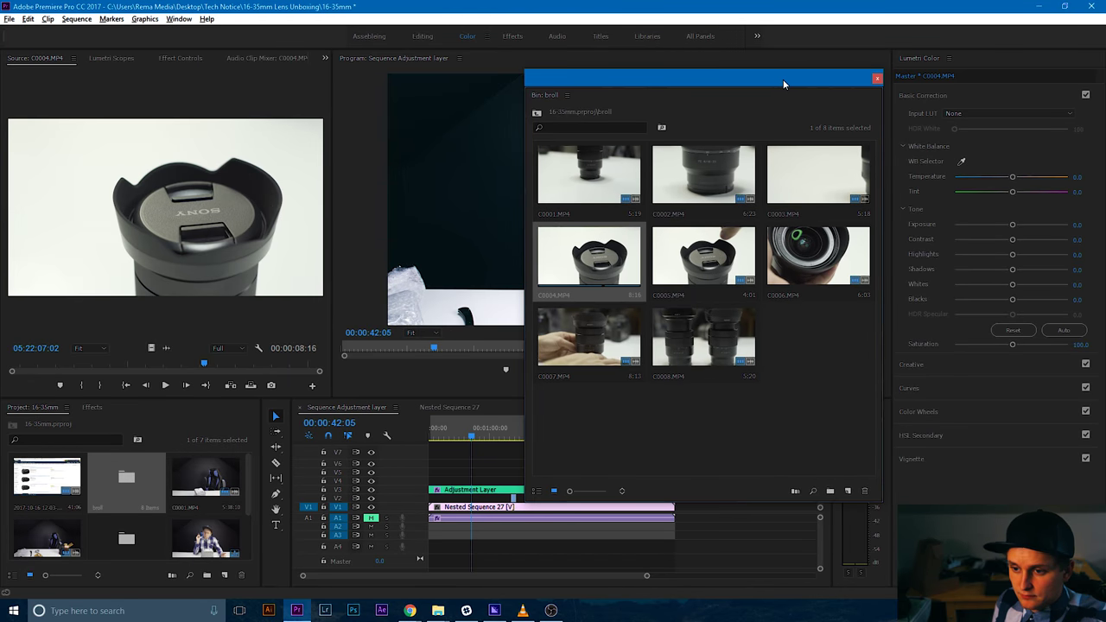
{"action": "left_click_drag", "start_coordinate": [784, 84], "coordinate": [944, 31]}
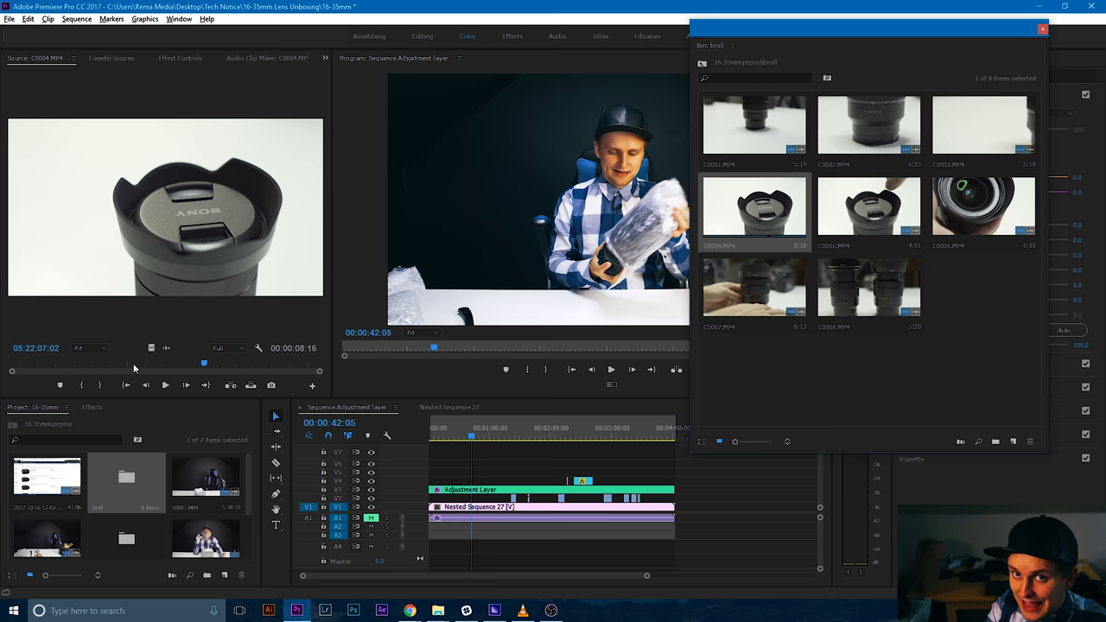
Review C0004.MP4 in the Source monitor, shuttling forward and backward with J, K and L.
{"action": "left_click", "coordinate": [177, 363]}
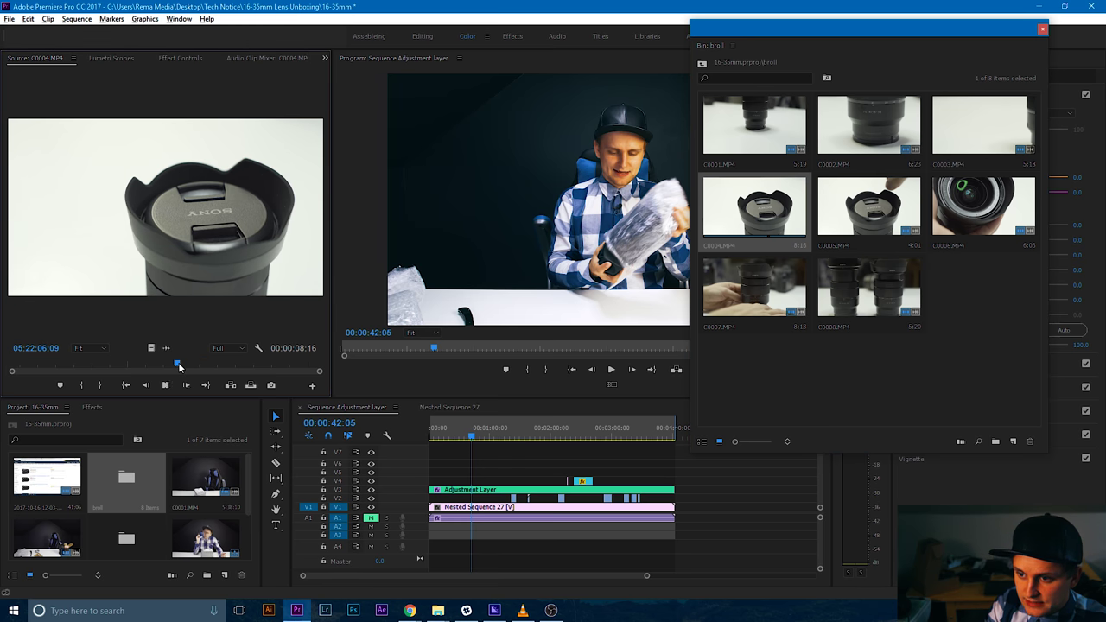
{"action": "key", "text": "space"}
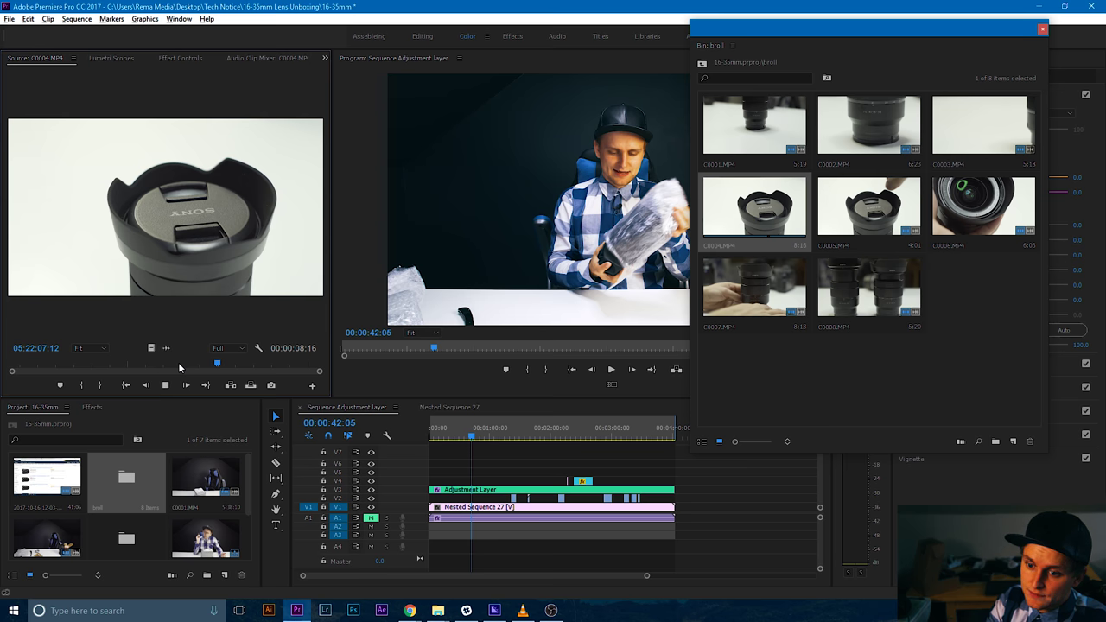
{"action": "key", "text": "j"}
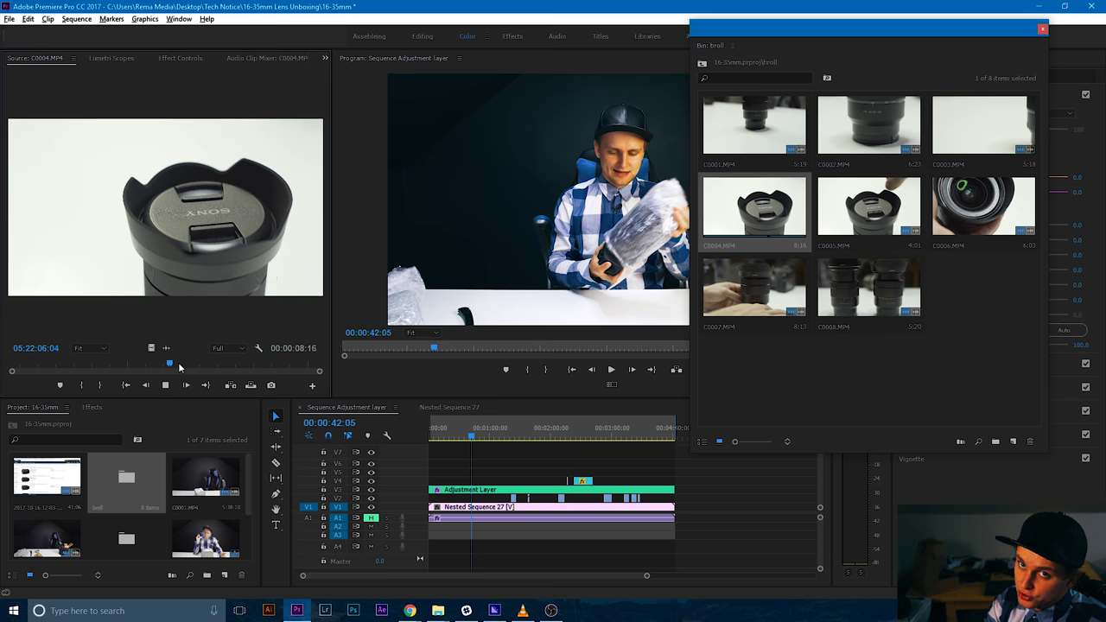
{"action": "key", "text": "k"}
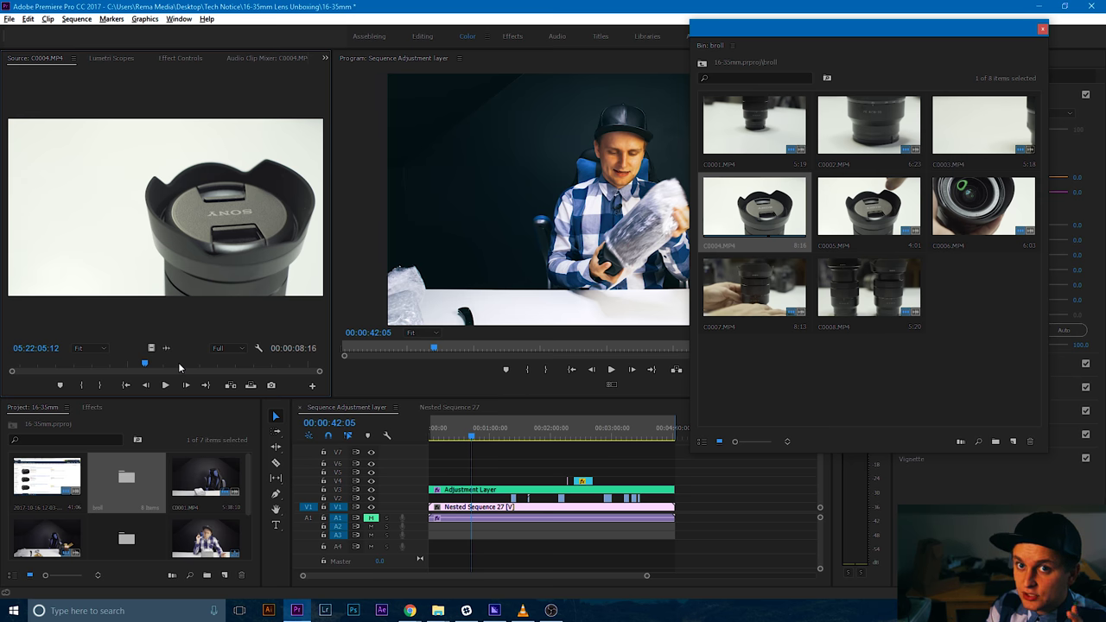
{"action": "key", "text": "l"}
{"action": "key", "text": "l"}
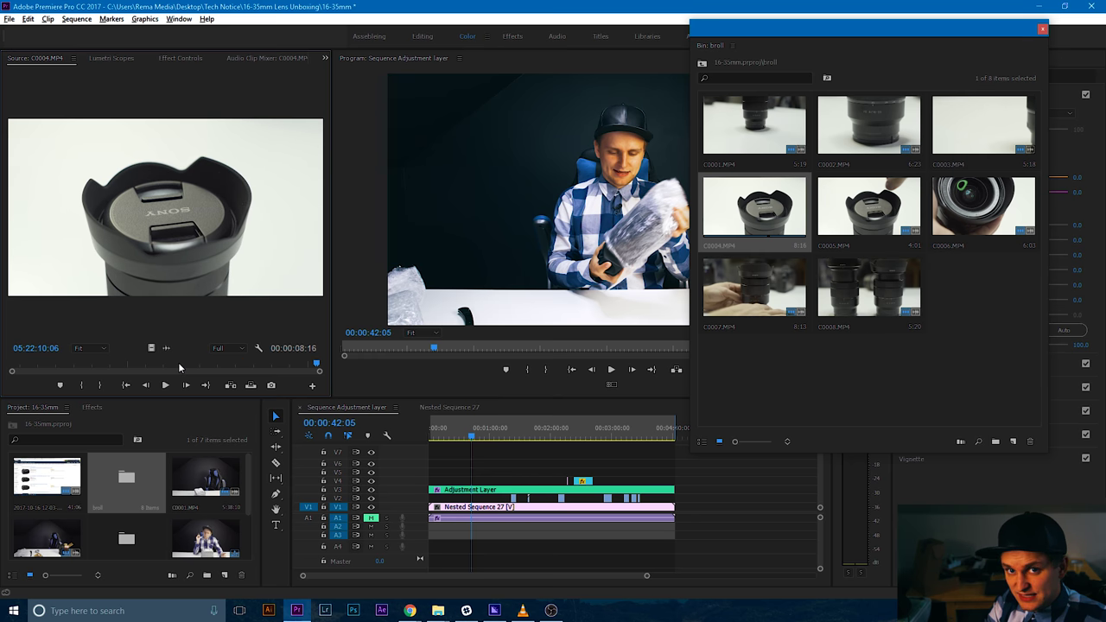
{"action": "key", "text": "j"}
{"action": "key", "text": "j"}
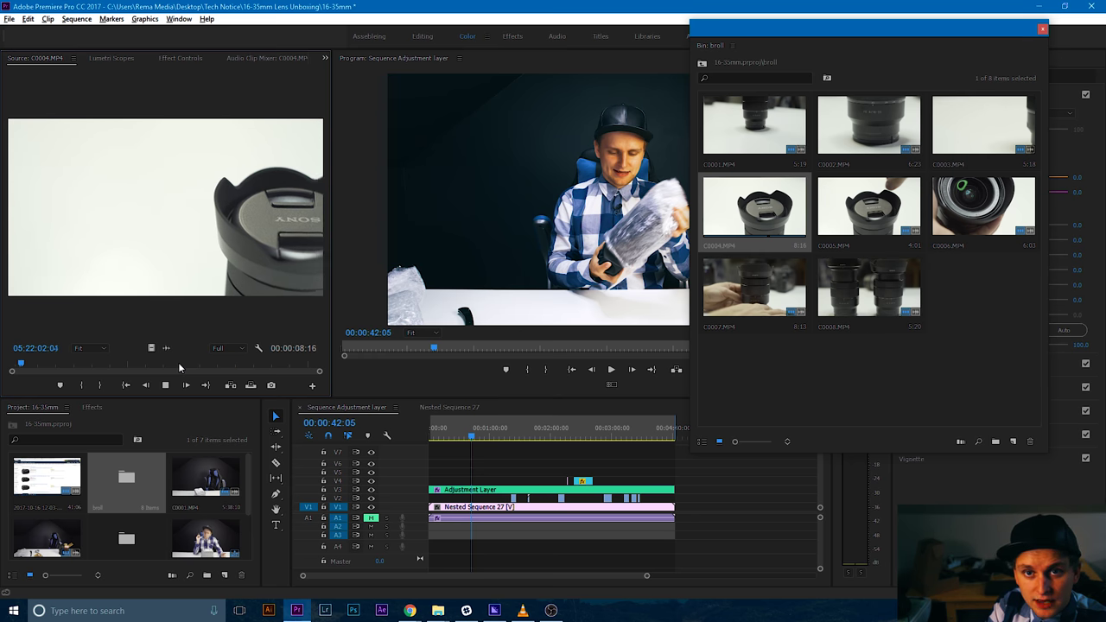
{"action": "key", "text": "l"}
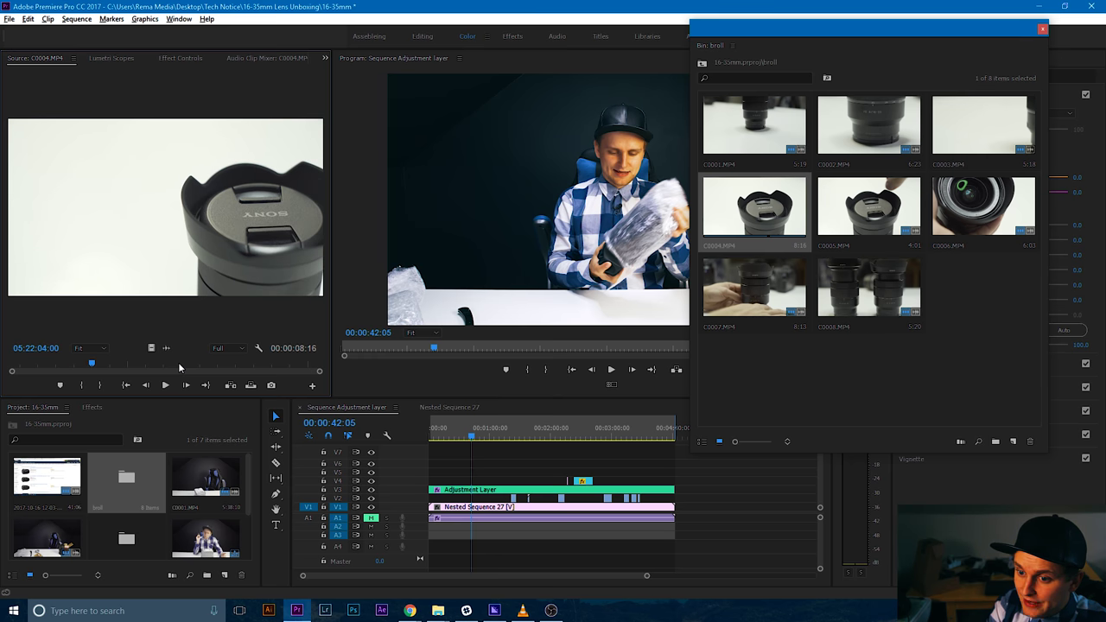
Mark a 00:00:04:09 section of C0004.MP4 with In and Out points.
{"action": "key", "text": "i"}
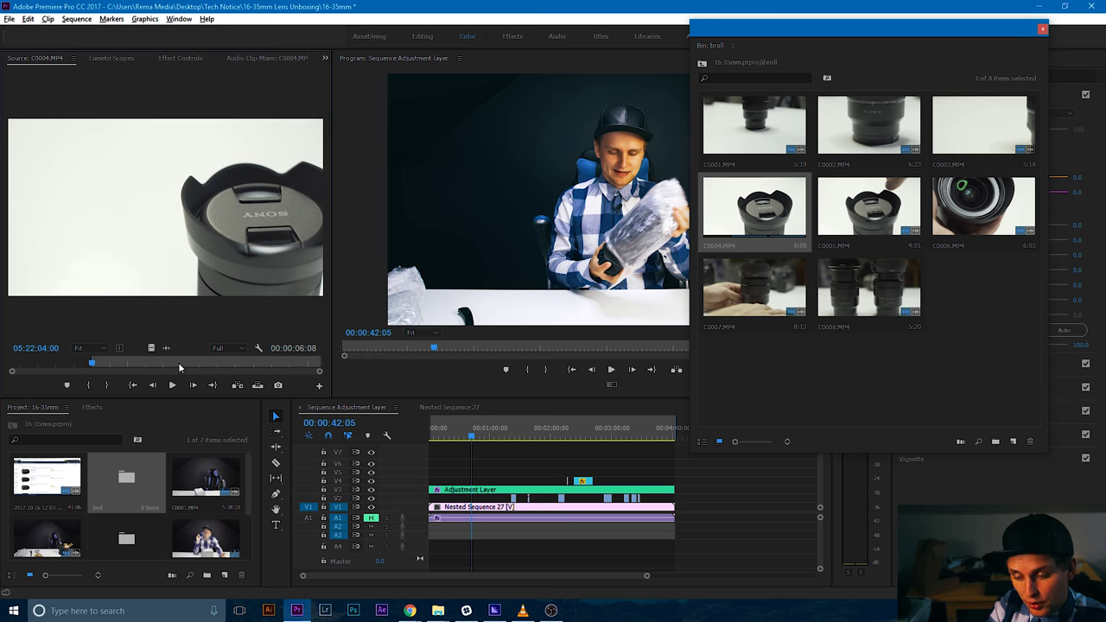
{"action": "key", "text": "l"}
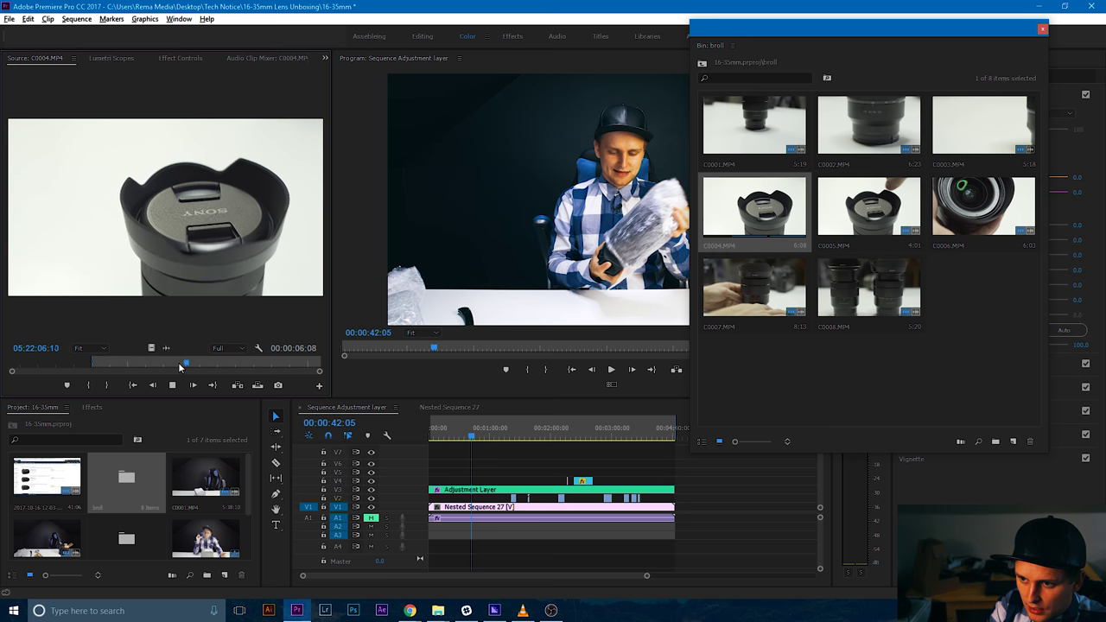
{"action": "key", "text": "k"}
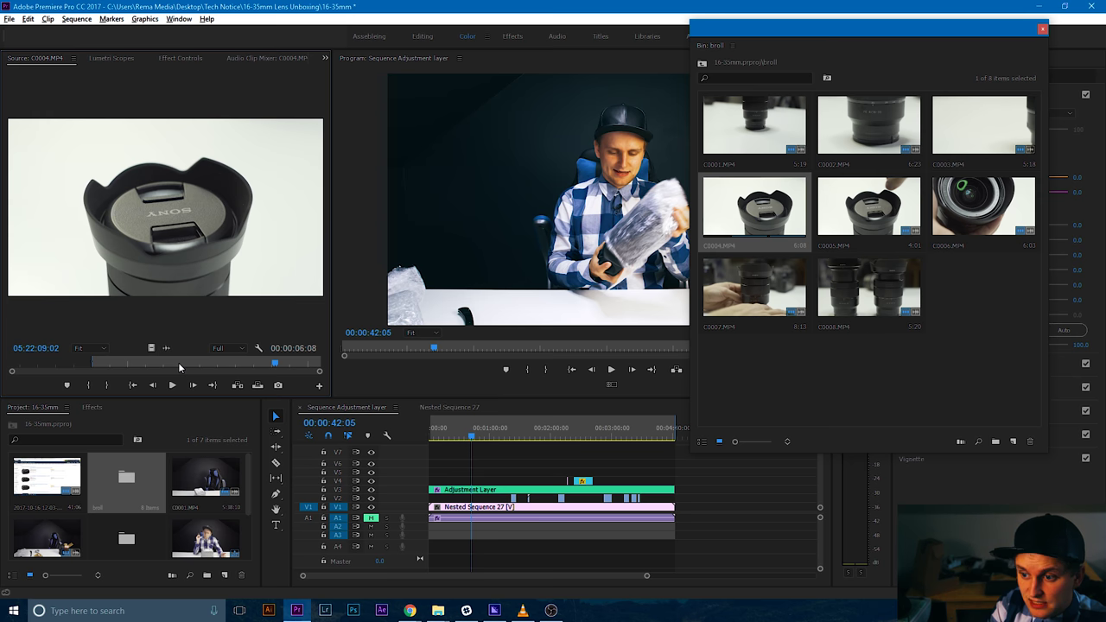
{"action": "key", "text": "j"}
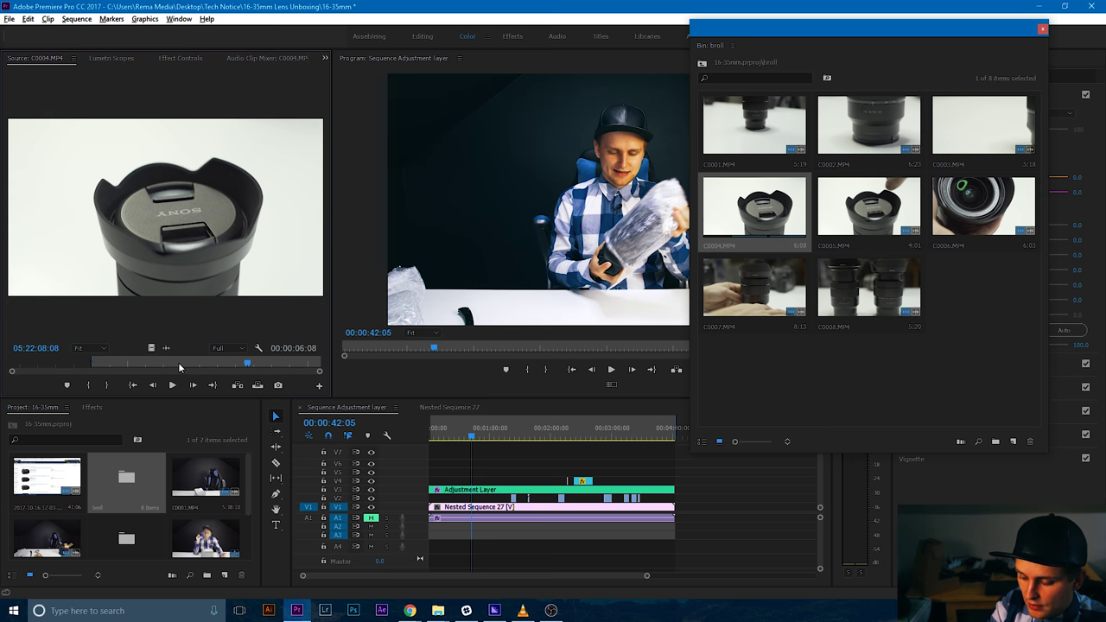
{"action": "key", "text": "o"}
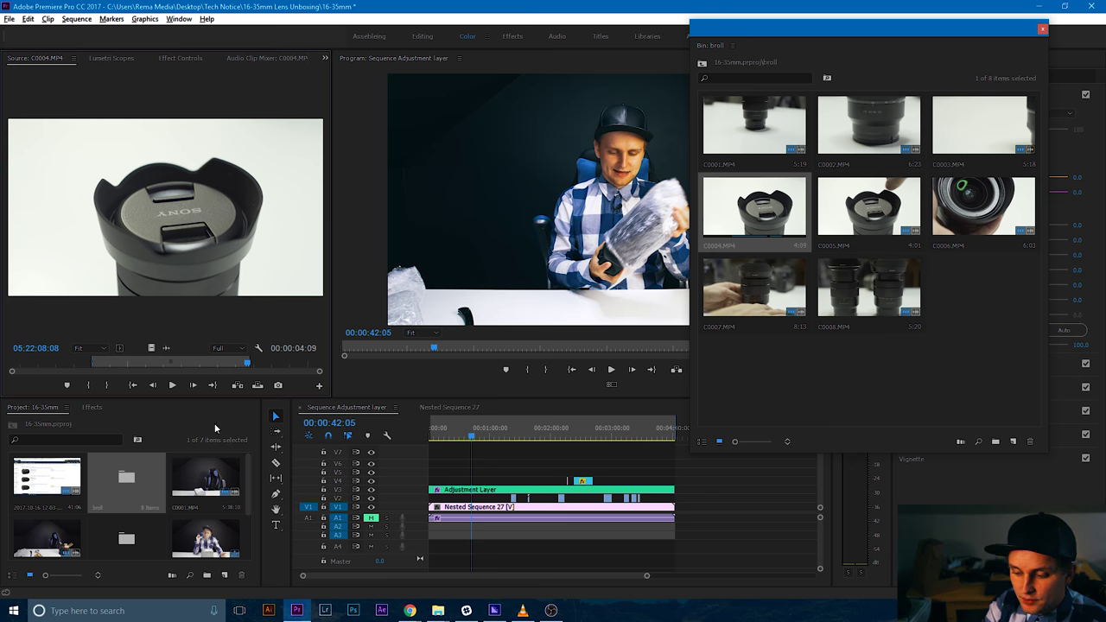
Create a new sequence from the Project panel's New Item menu.
{"action": "scroll", "coordinate": [195, 541], "scroll_direction": "down", "scroll_amount": 2}
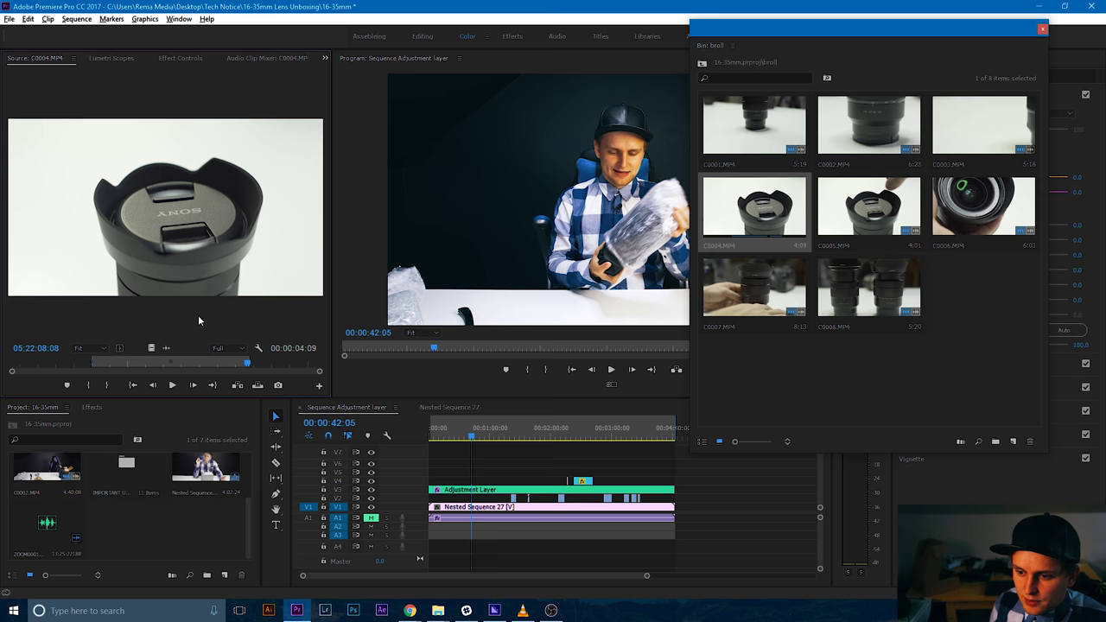
{"action": "left_click", "coordinate": [224, 577]}
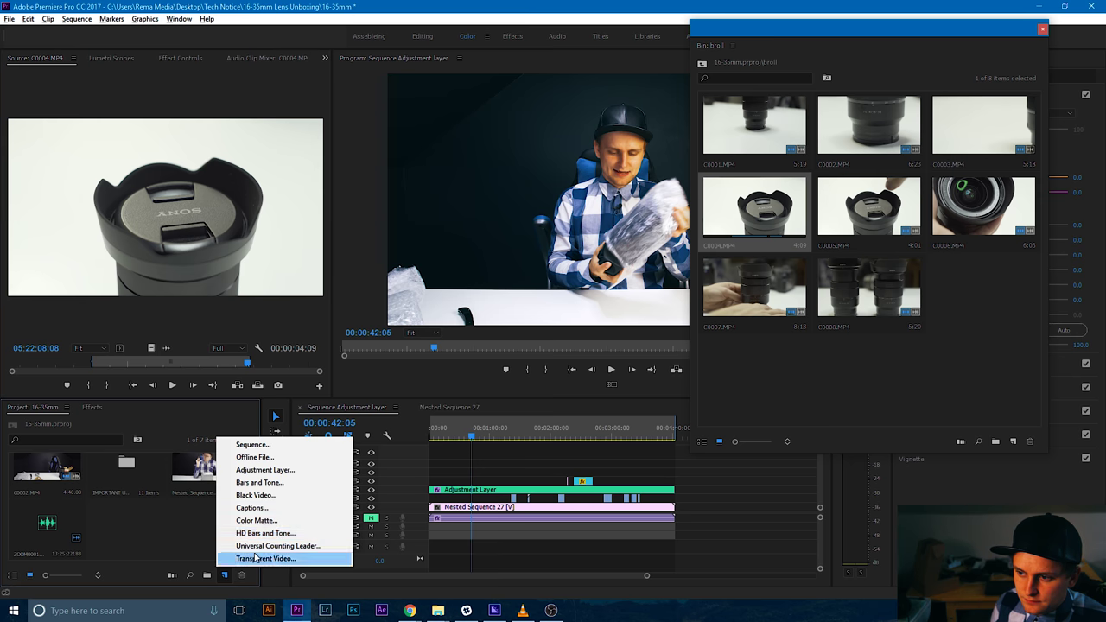
{"action": "left_click", "coordinate": [265, 445]}
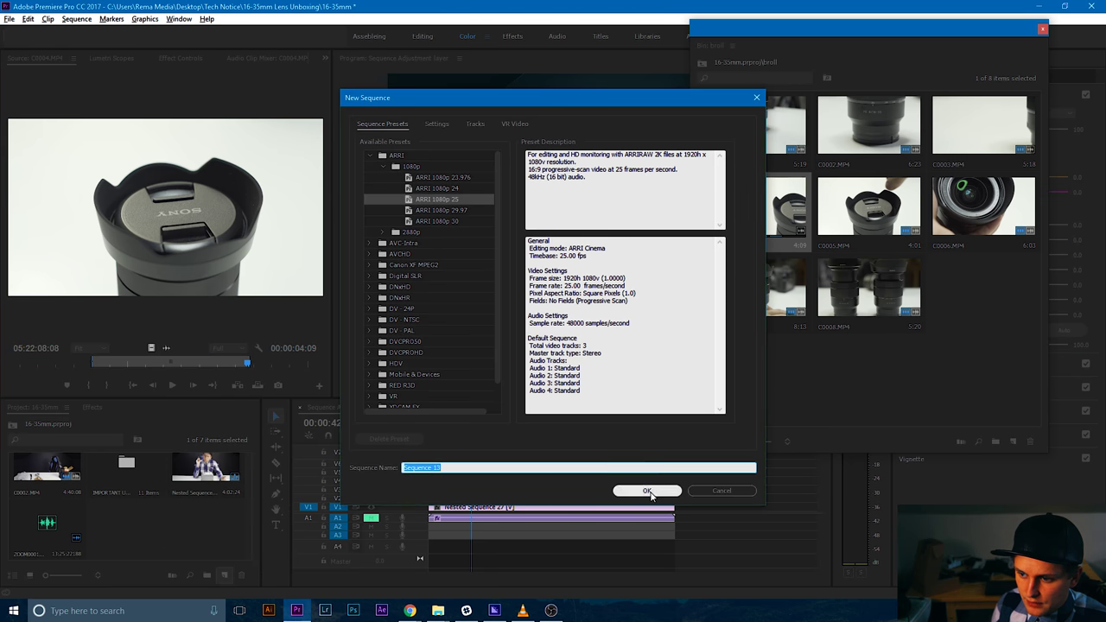
{"action": "left_click", "coordinate": [616, 489]}
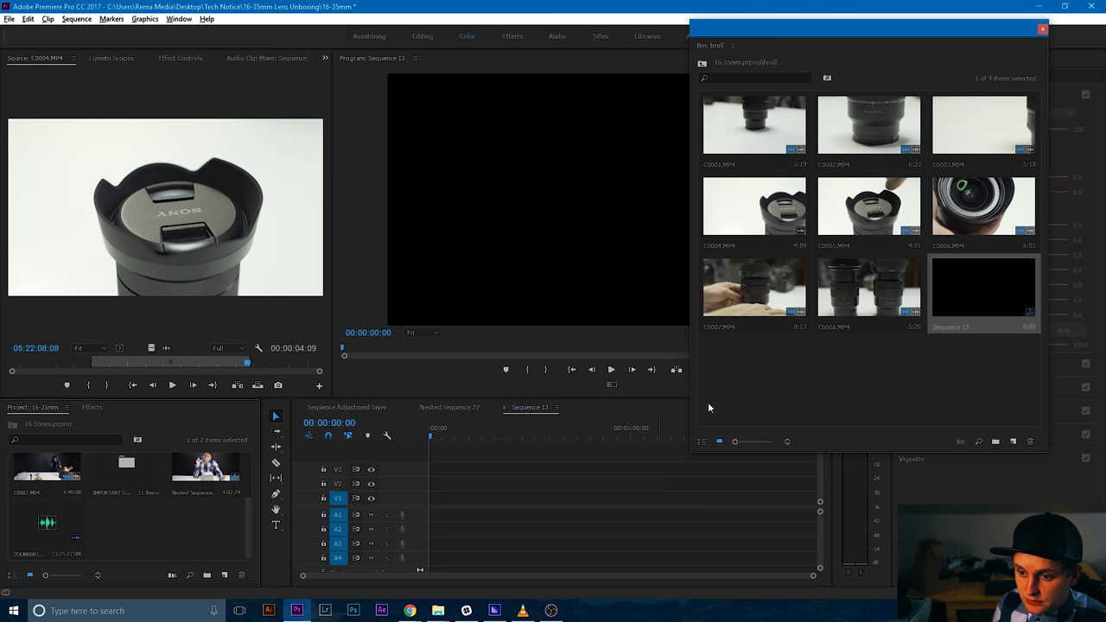
Insert the marked C0004.MP4 section twice at the start of V1, zooming the timeline in.
{"action": "left_click", "coordinate": [1042, 30]}
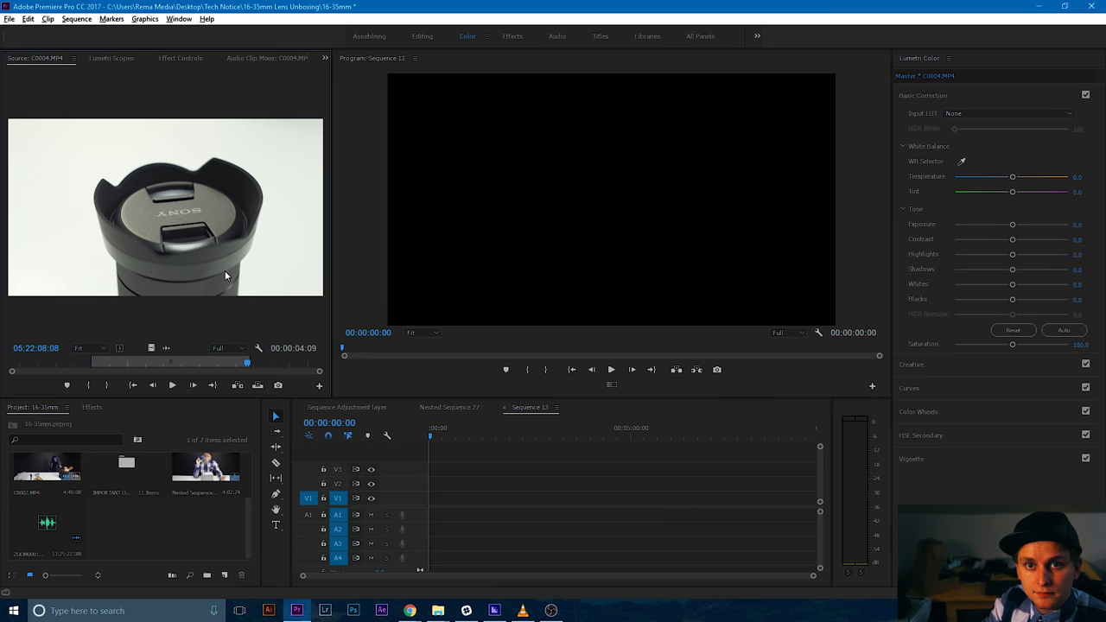
{"action": "key", "text": "period"}
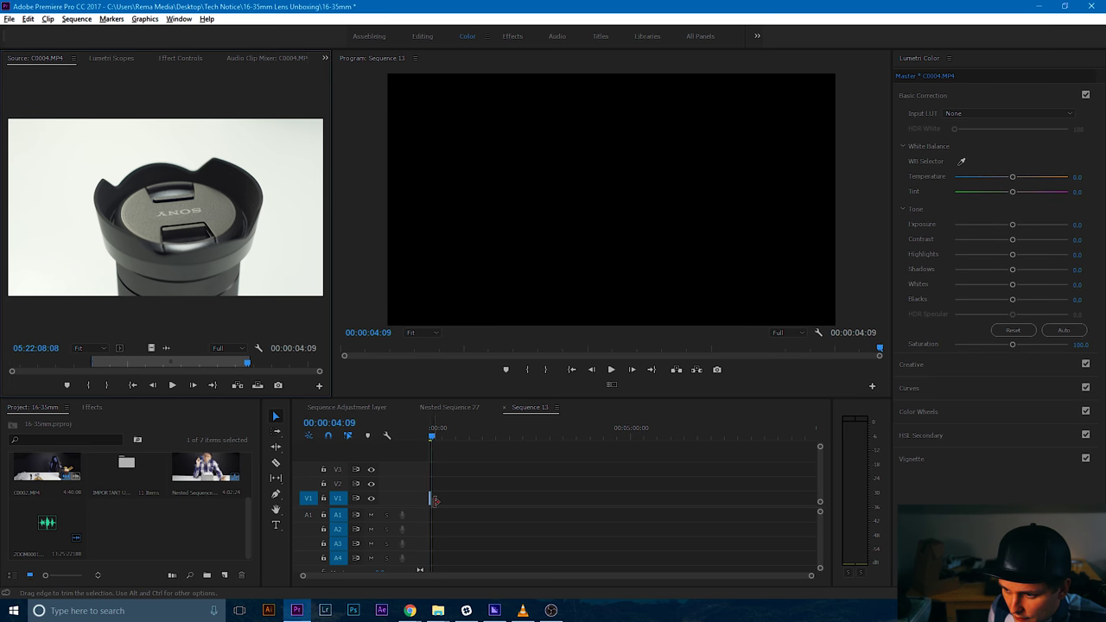
{"action": "key", "text": "equal"}
{"action": "key", "text": "equal"}
{"action": "key", "text": "equal"}
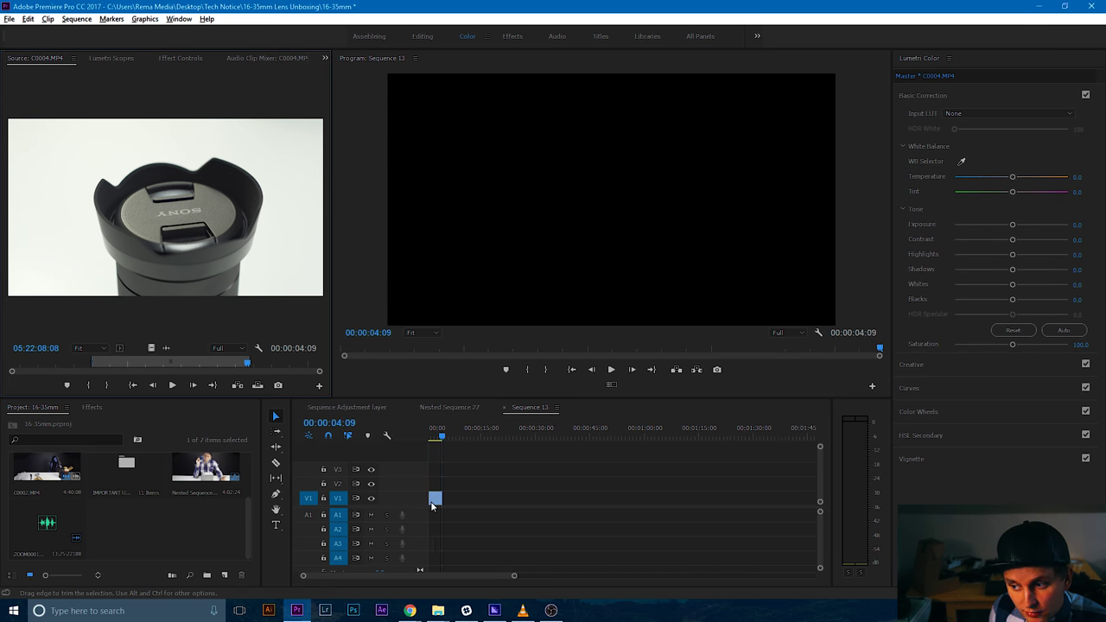
{"action": "key", "text": "equal"}
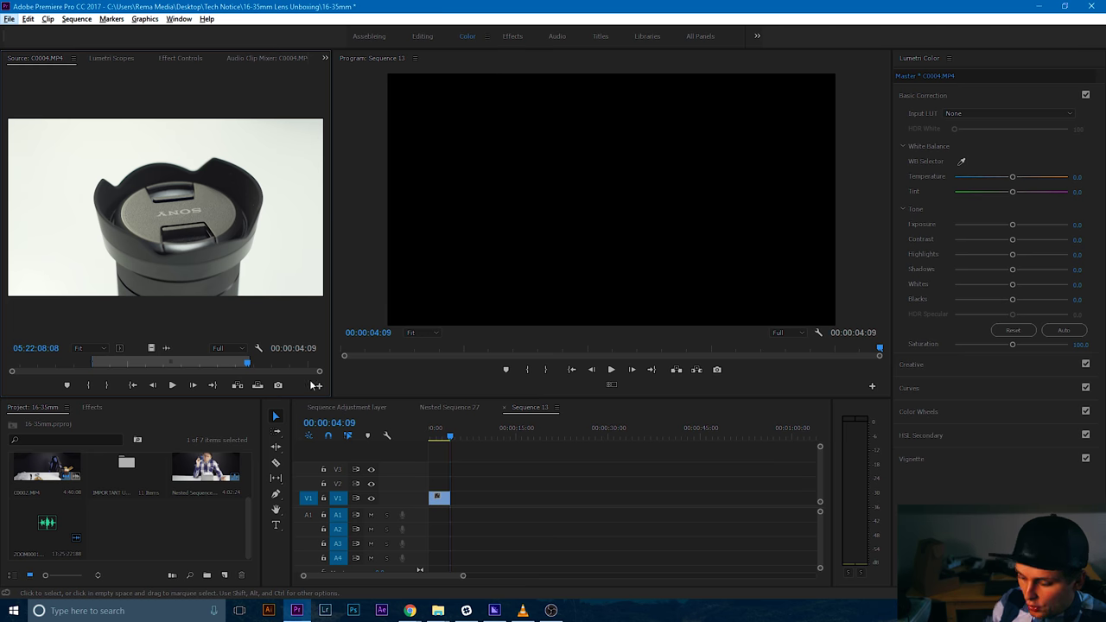
{"action": "key", "text": "period"}
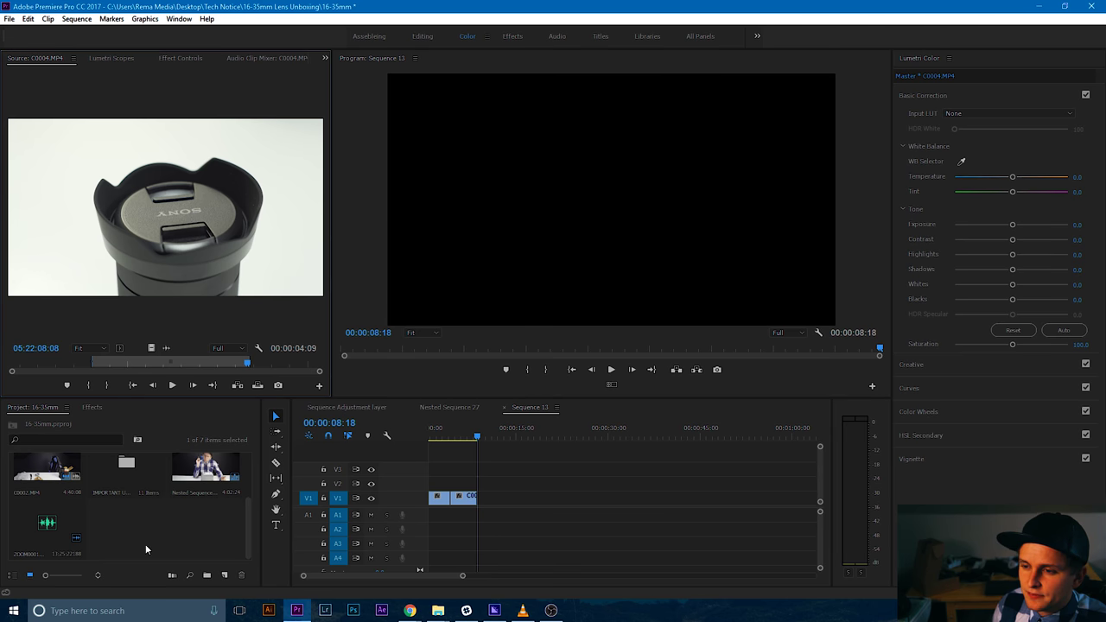
Load C0006.MP4 from the broll bin into the Source monitor.
{"action": "scroll", "coordinate": [145, 543], "scroll_direction": "up", "scroll_amount": 2}
{"action": "double_click", "coordinate": [145, 511]}
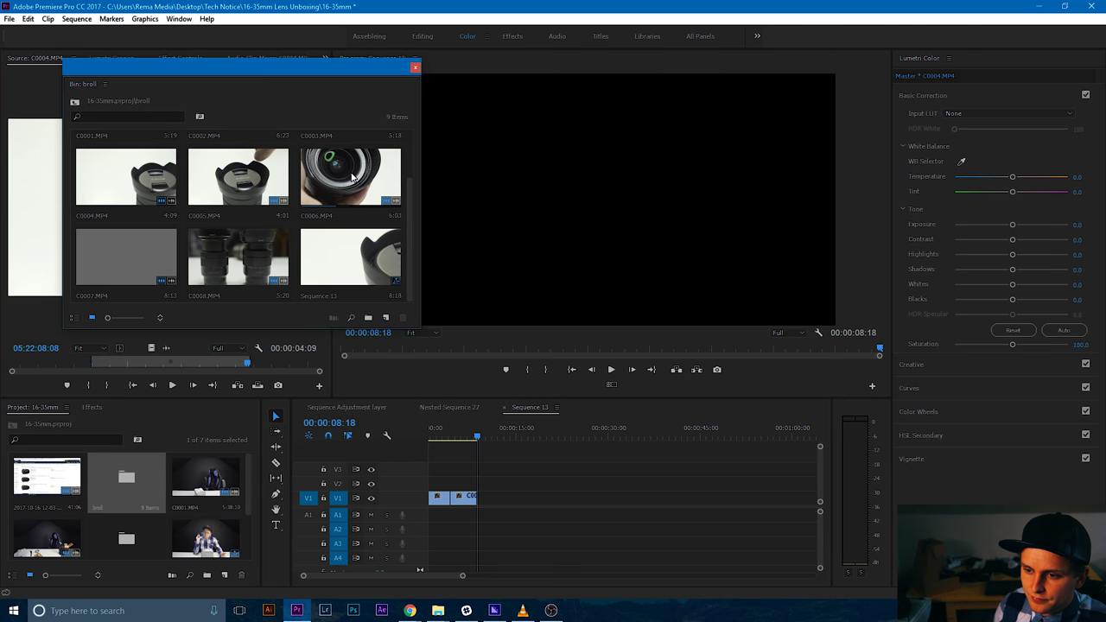
{"action": "double_click", "coordinate": [352, 176]}
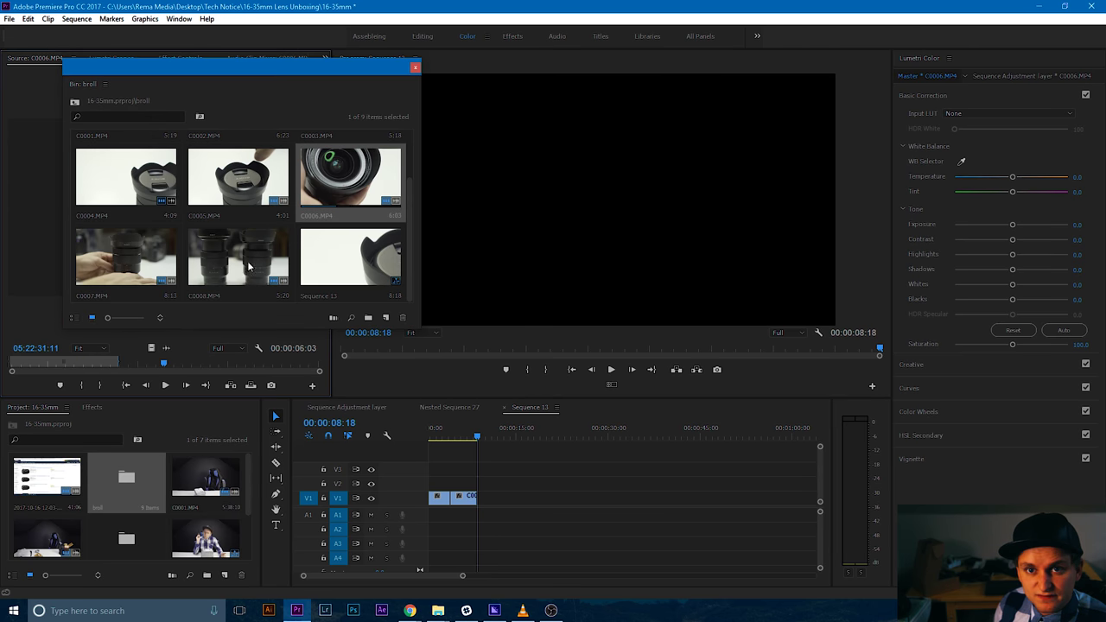
{"action": "left_click", "coordinate": [415, 66]}
Mark a 00:00:06:23 section of C0006 and insert it after the C0004 clips.
{"action": "left_click", "coordinate": [47, 365]}
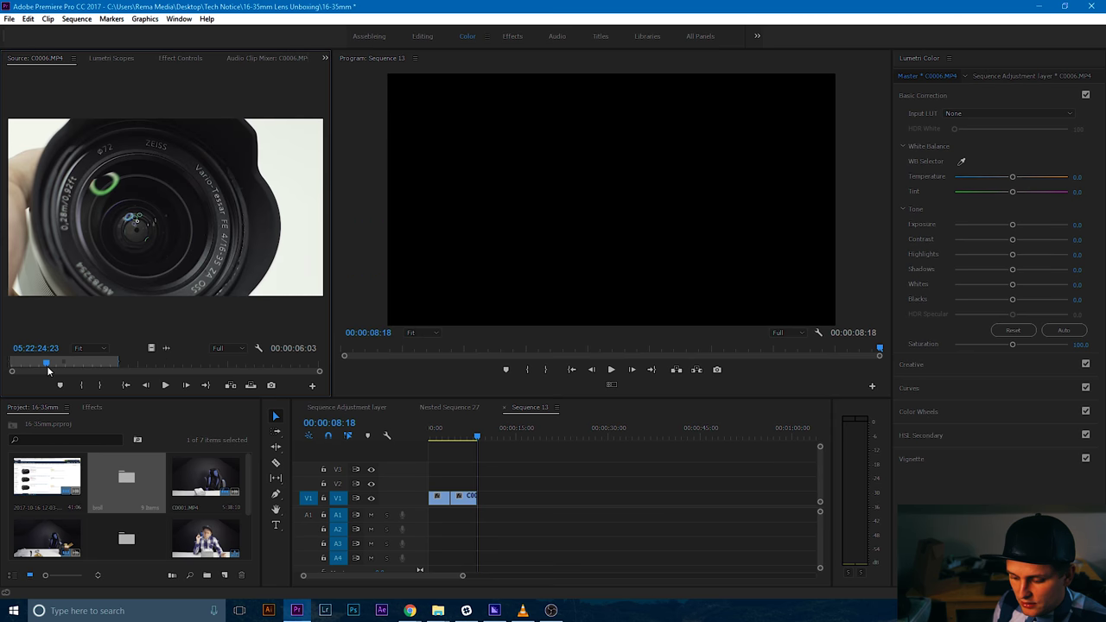
{"action": "key", "text": "i"}
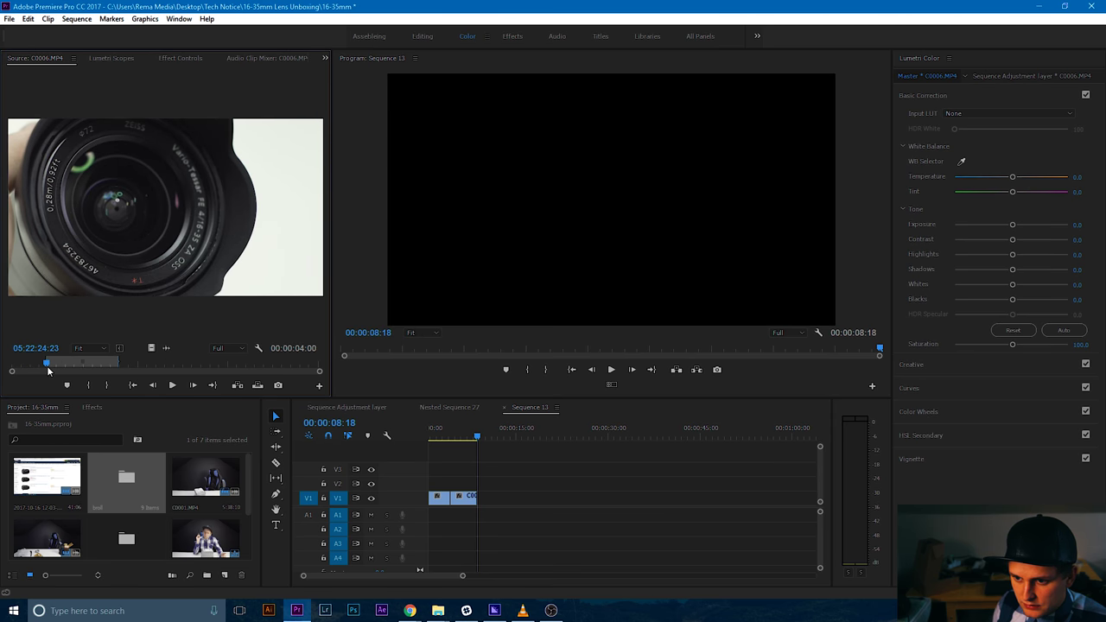
{"action": "key", "text": "space"}
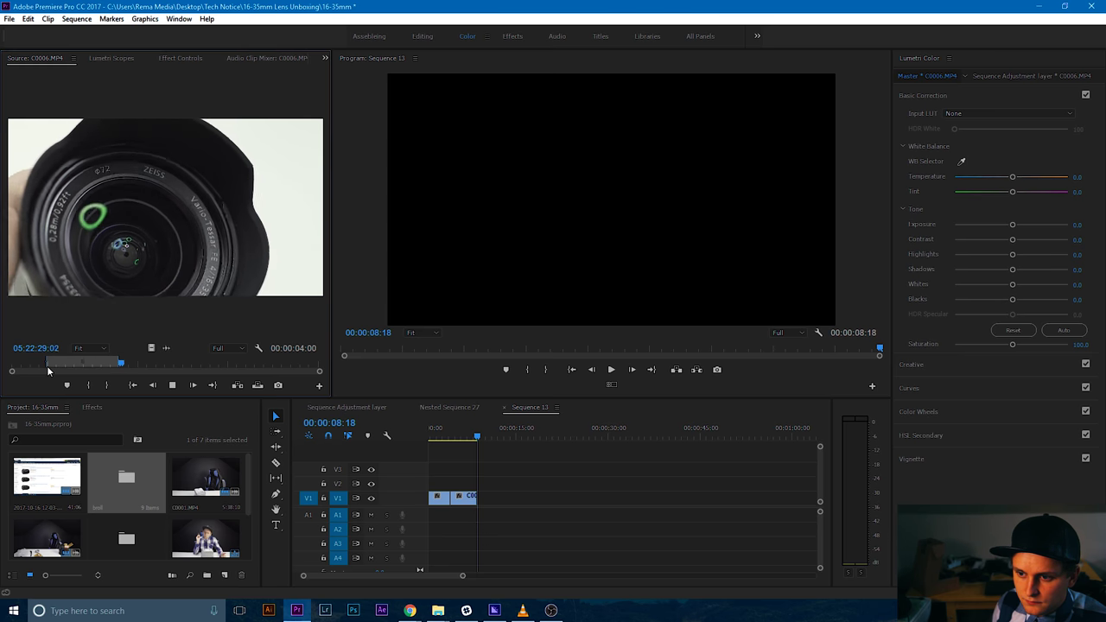
{"action": "key", "text": "o"}
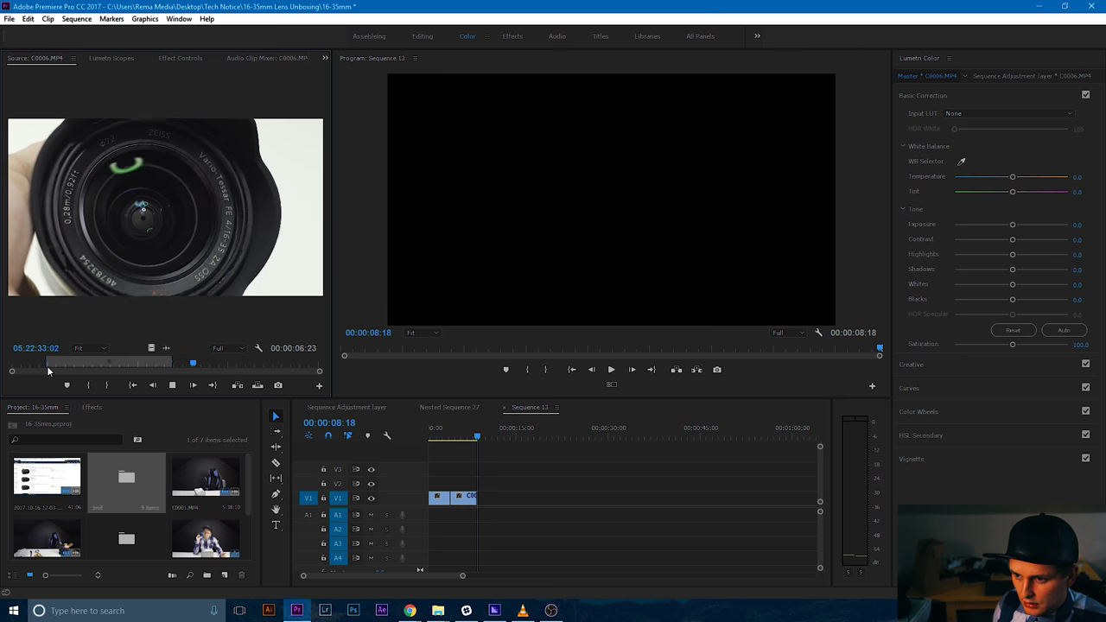
{"action": "key", "text": "space"}
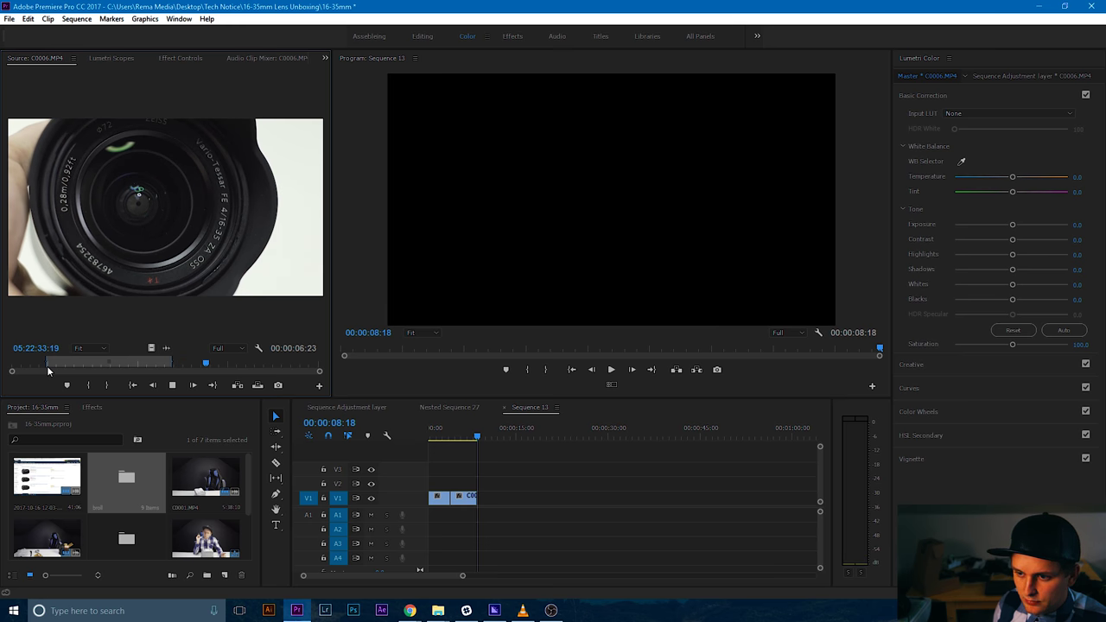
{"action": "key", "text": "k"}
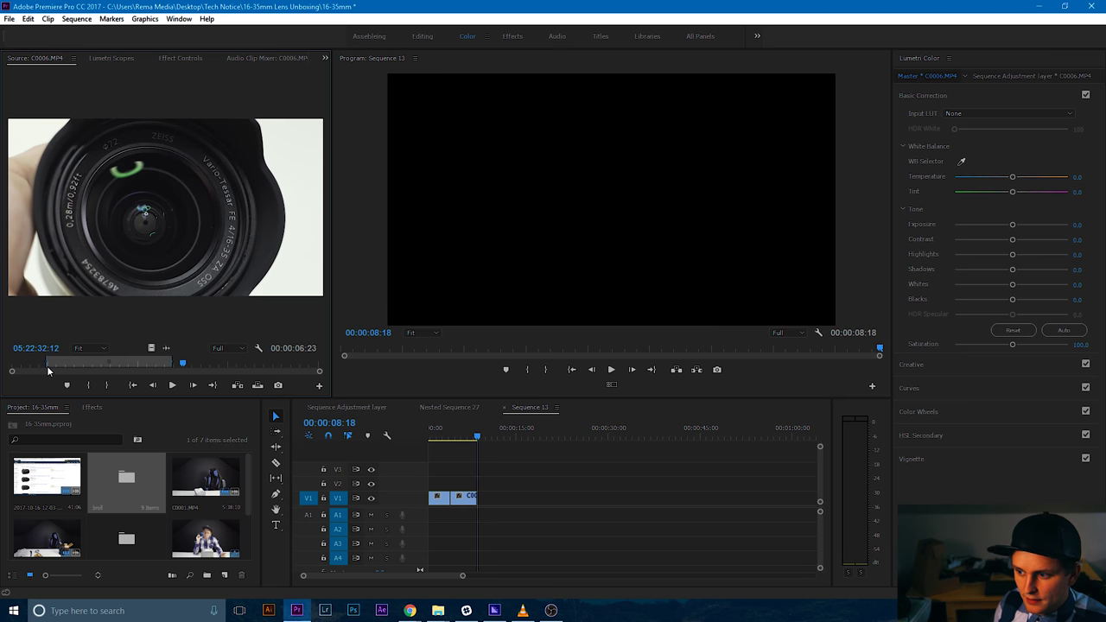
{"action": "key", "text": "period"}
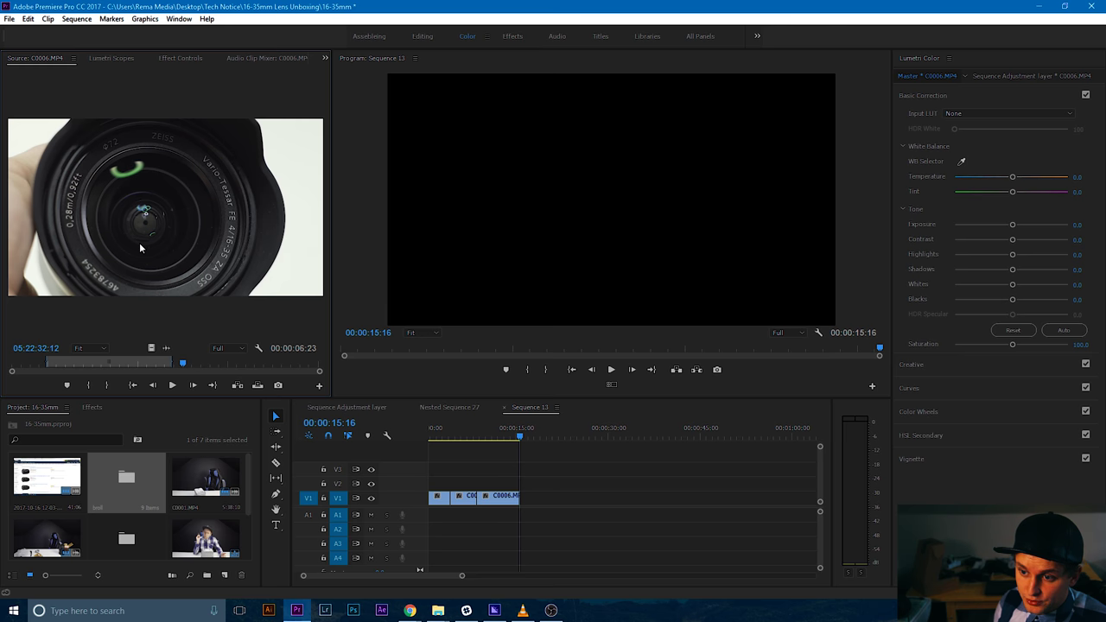
Add another C0006 clip to V1's end, razor off a short piece, delete it and close the gap.
{"action": "left_click_drag", "start_coordinate": [316, 370], "coordinate": [537, 505]}
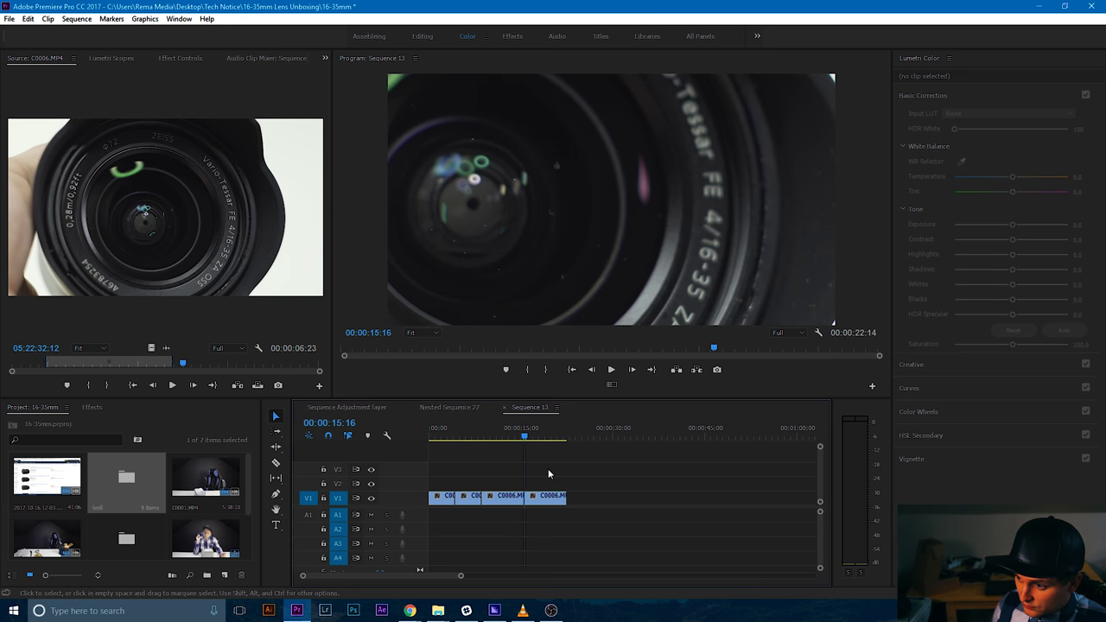
{"action": "key", "text": "c"}
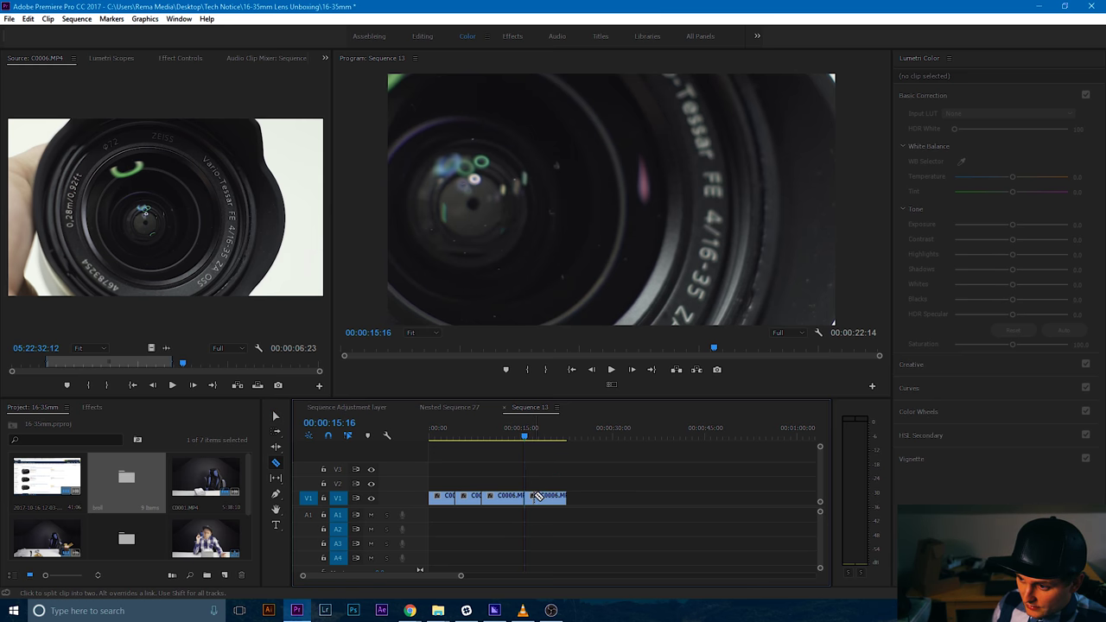
{"action": "left_click", "coordinate": [532, 498]}
{"action": "key", "text": "v"}
{"action": "left_click", "coordinate": [526, 500]}
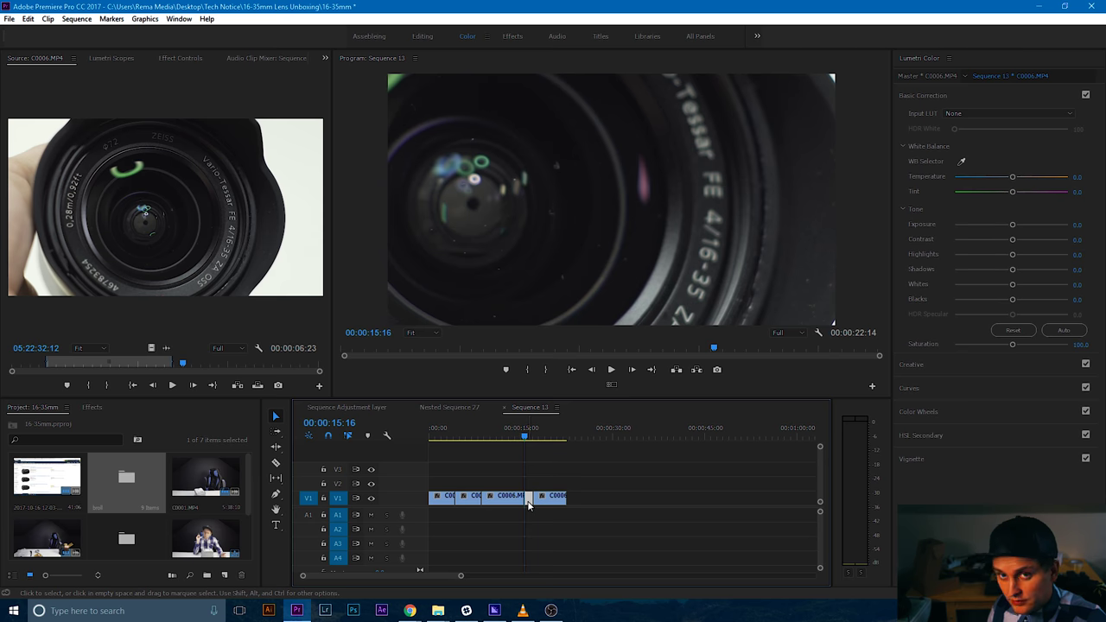
{"action": "key", "text": "Delete"}
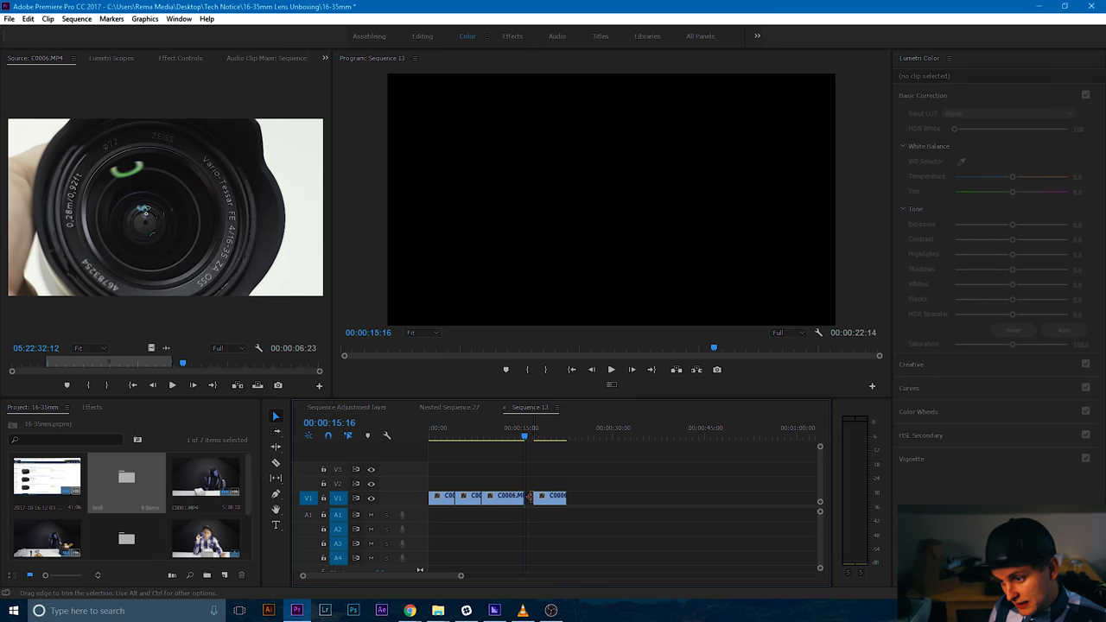
{"action": "left_click", "coordinate": [531, 502]}
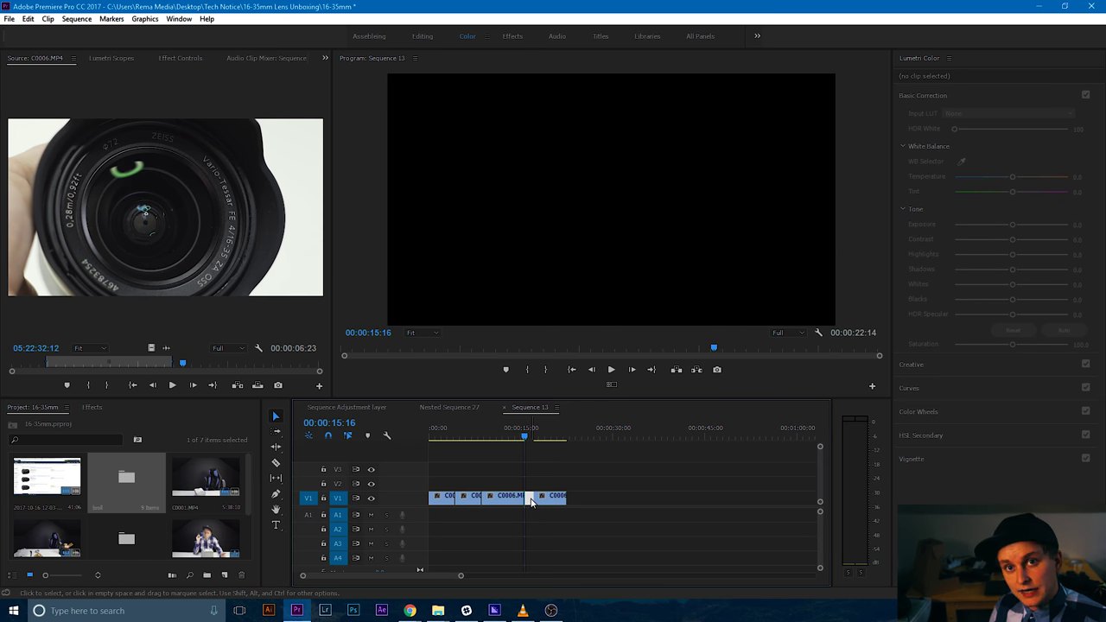
{"action": "key", "text": "Delete"}
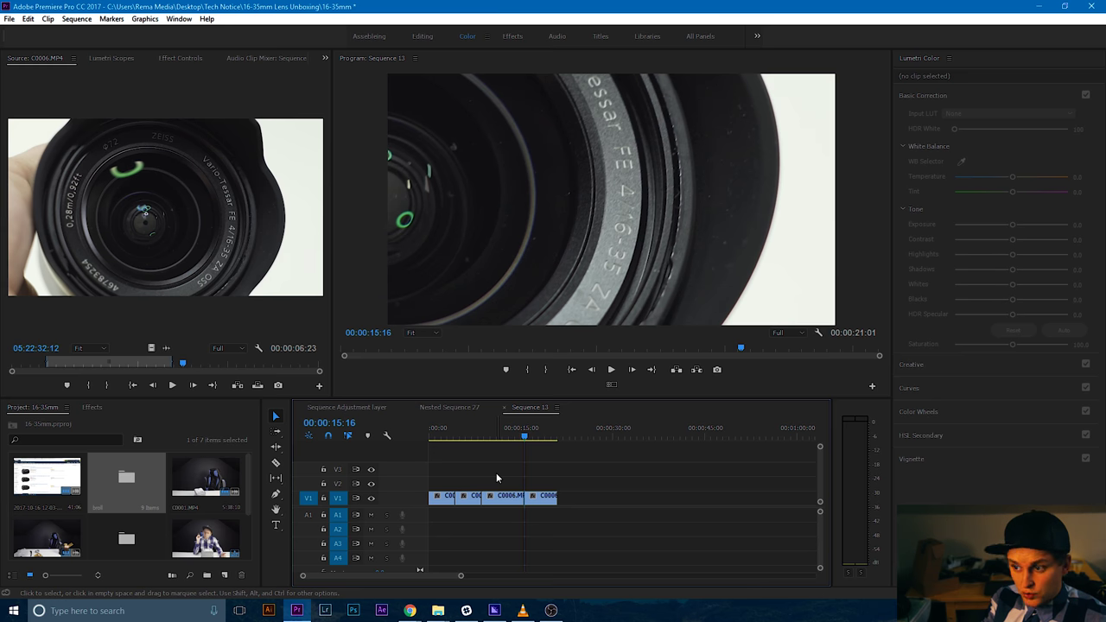
{"action": "key", "text": "ctrl+alt+k"}
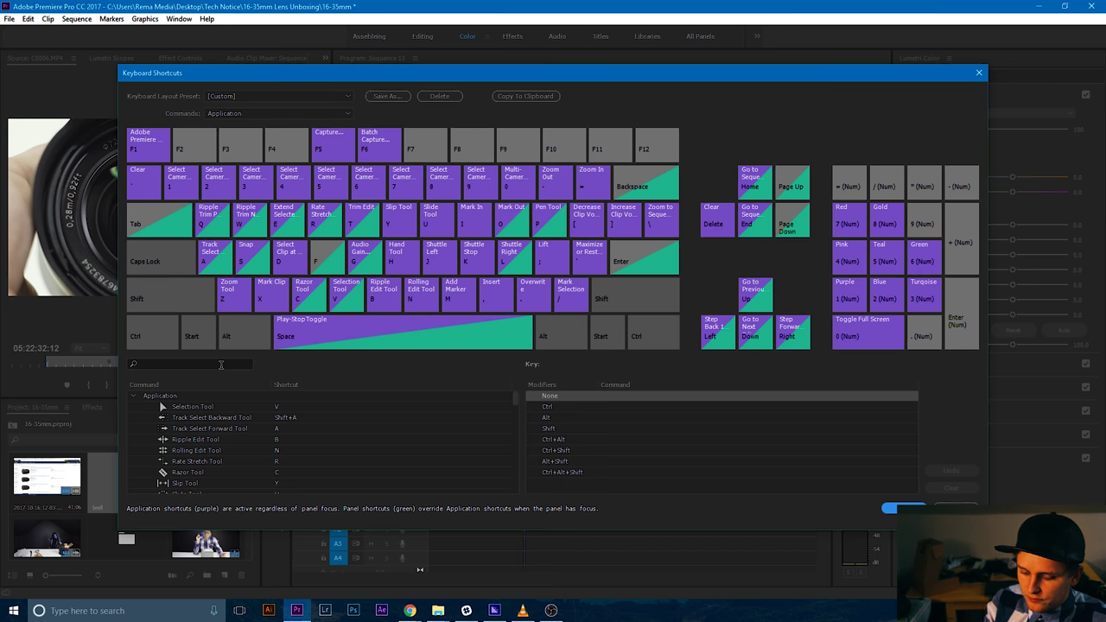
{"action": "left_click", "coordinate": [221, 365]}
{"action": "type", "text": "delete"}
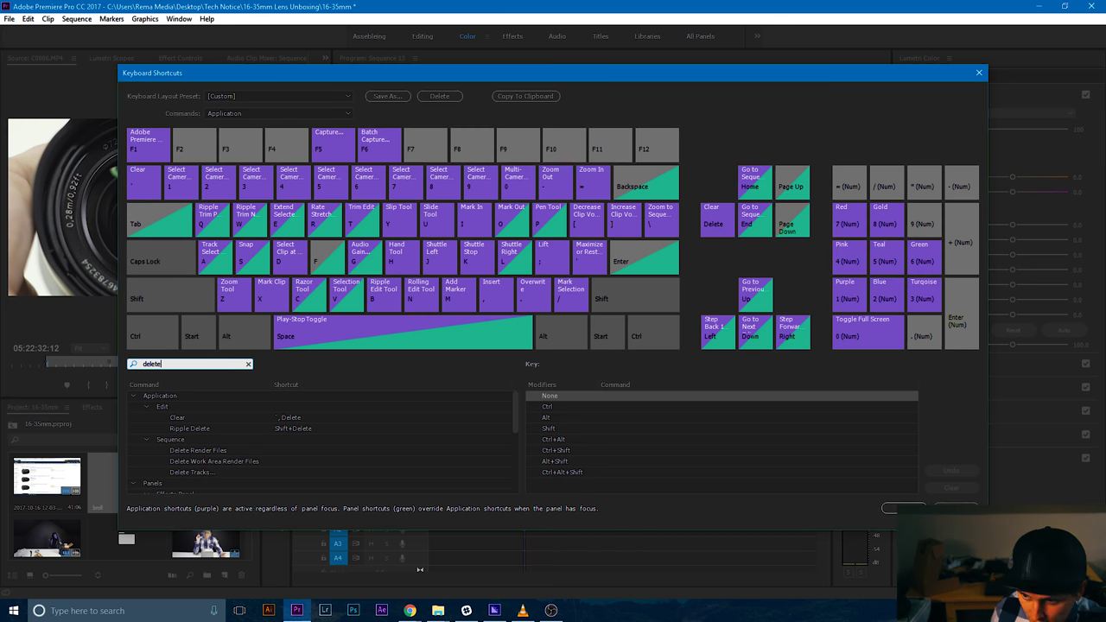
{"action": "left_click", "coordinate": [171, 406]}
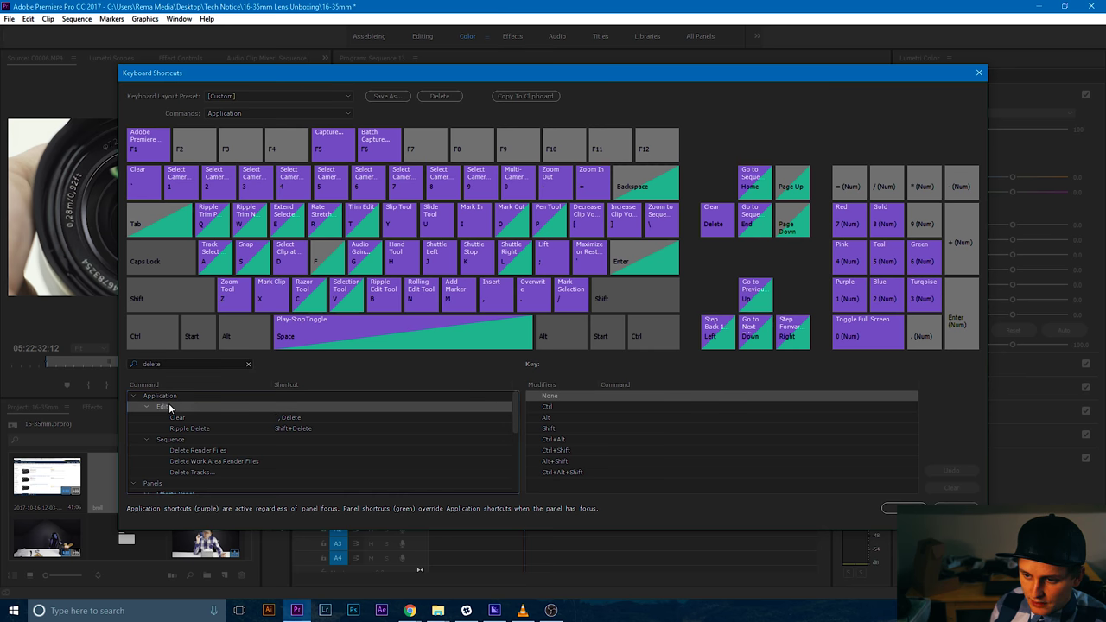
{"action": "left_click", "coordinate": [230, 416]}
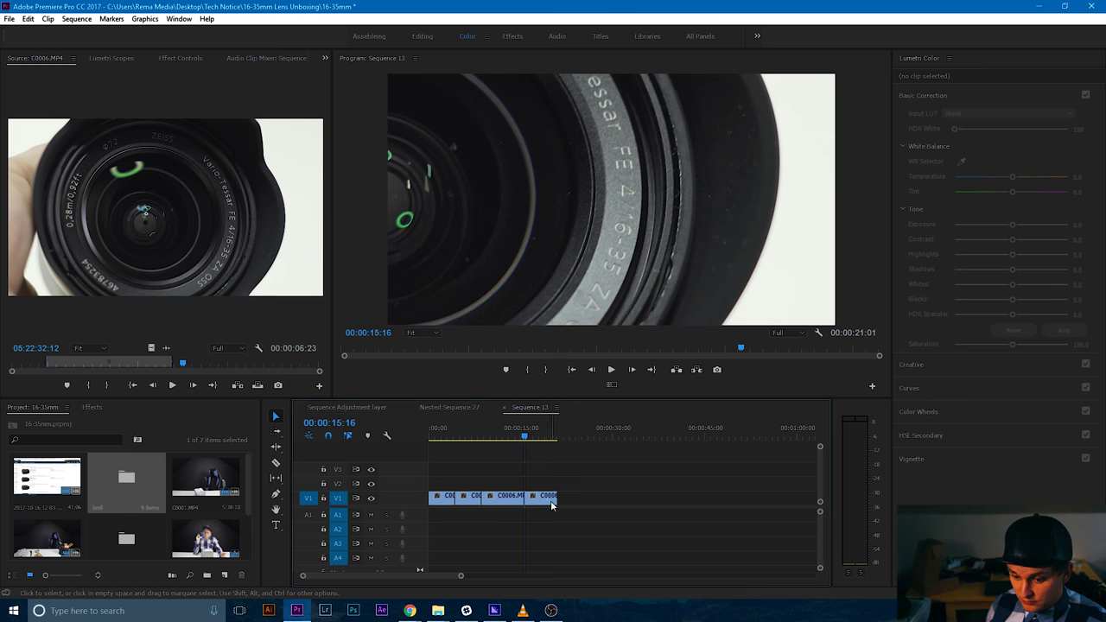
{"action": "left_click", "coordinate": [552, 503]}
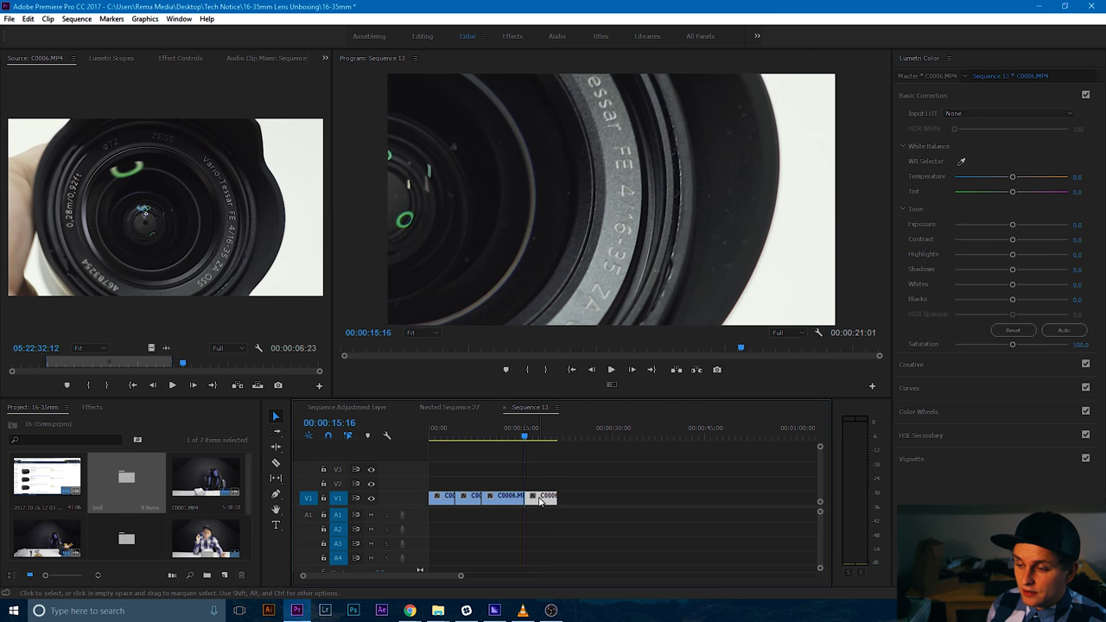
Delete the two trailing C0006 pieces so Sequence 13 ends at 00:00:13:15, and save.
{"action": "key", "text": "Delete"}
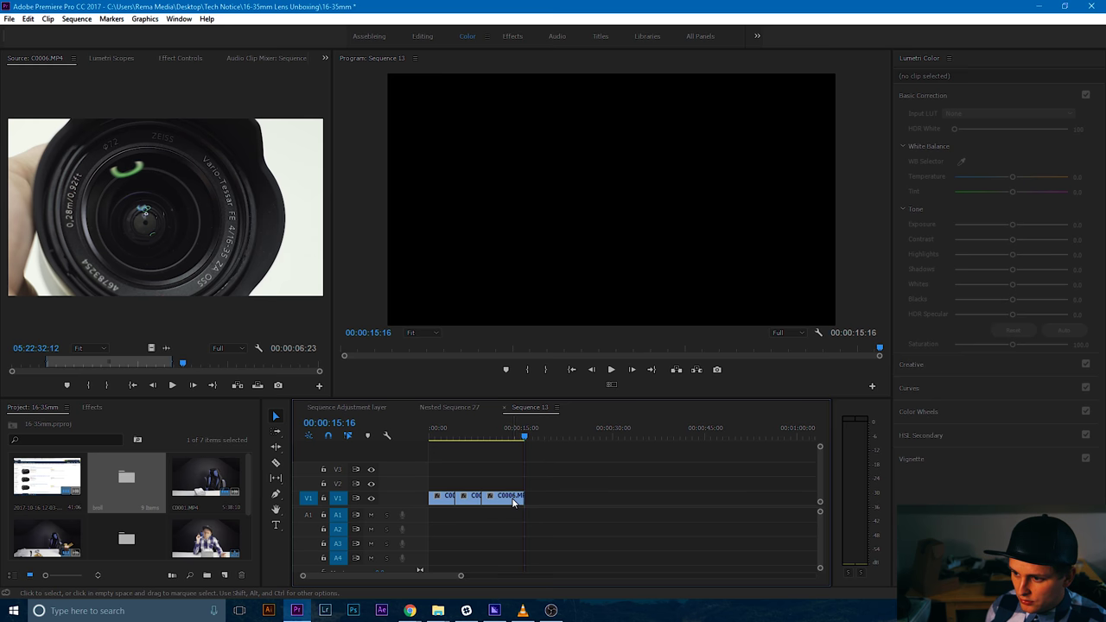
{"action": "left_click", "coordinate": [520, 501]}
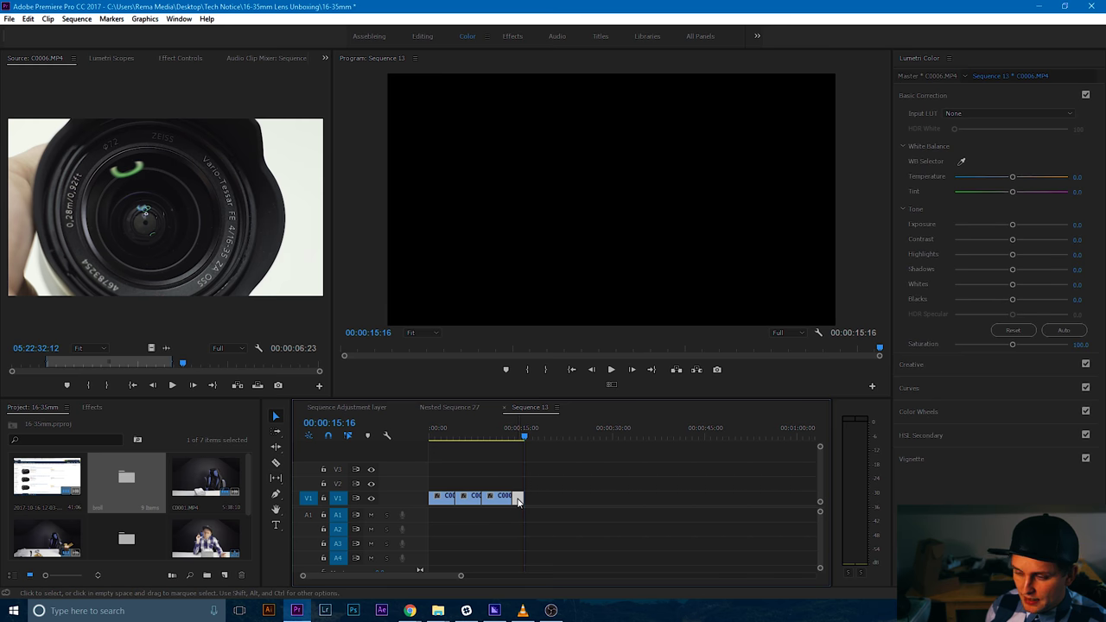
{"action": "key", "text": "Delete"}
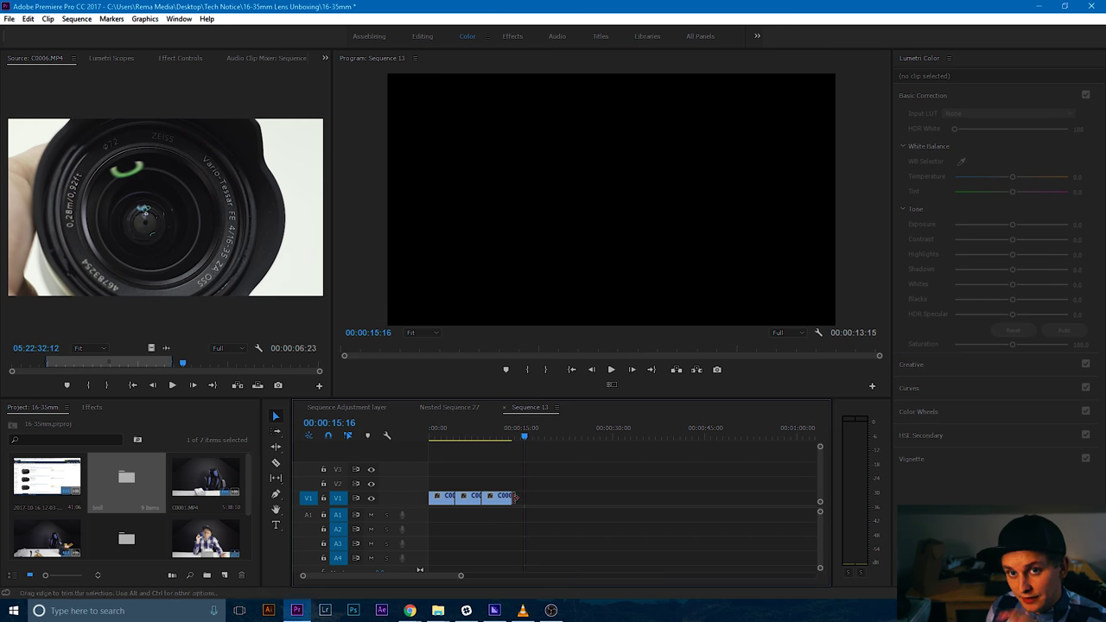
{"action": "key", "text": "c"}
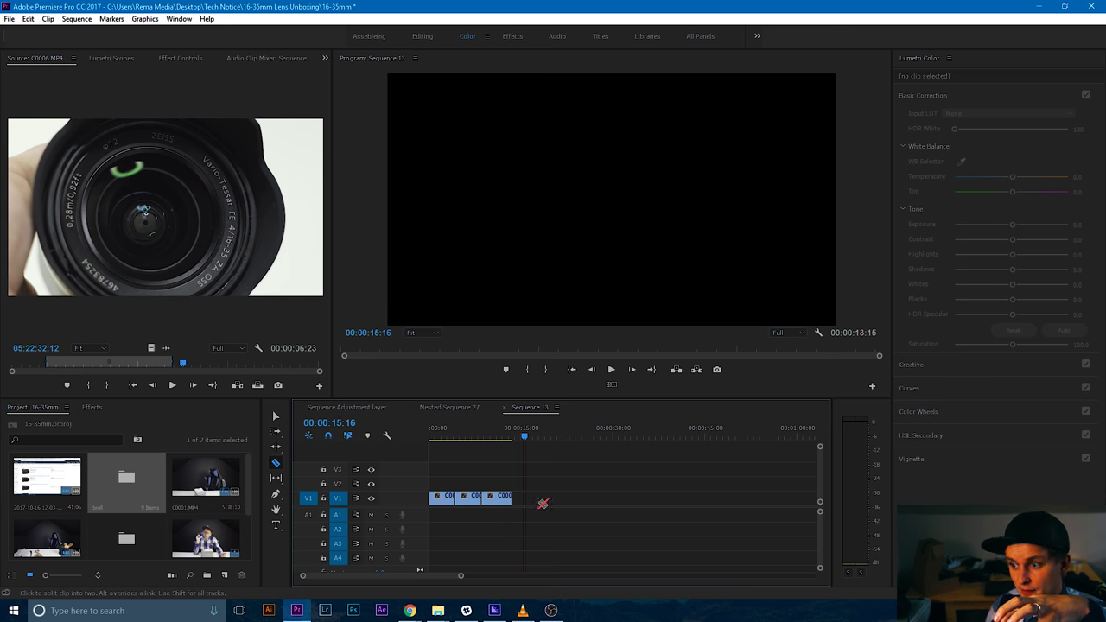
{"action": "key", "text": "ctrl+s"}
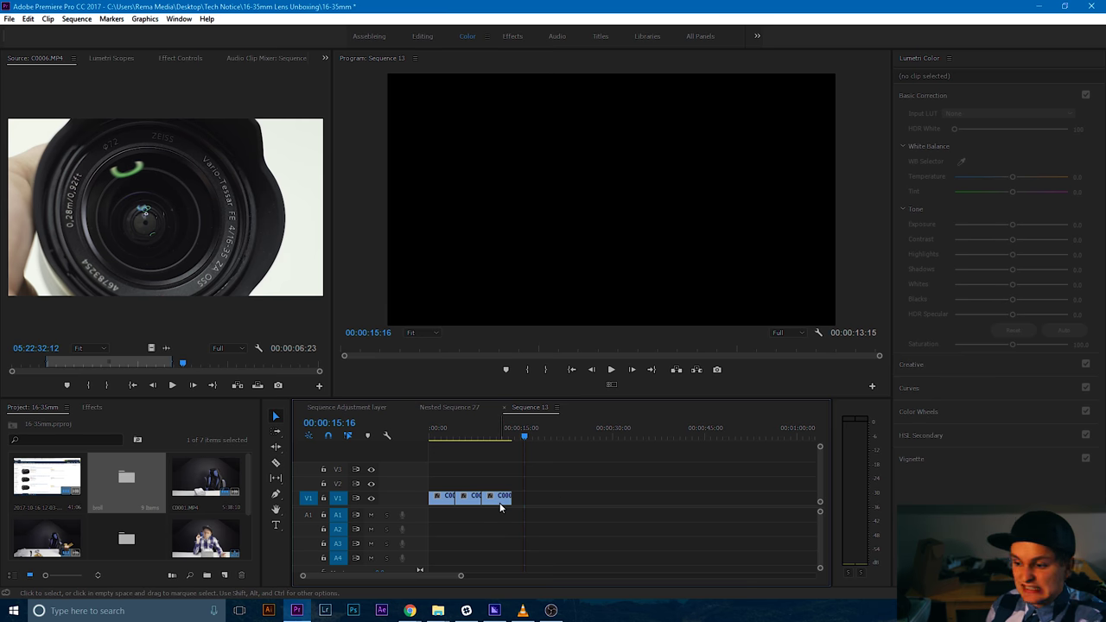
{"action": "key", "text": "v"}
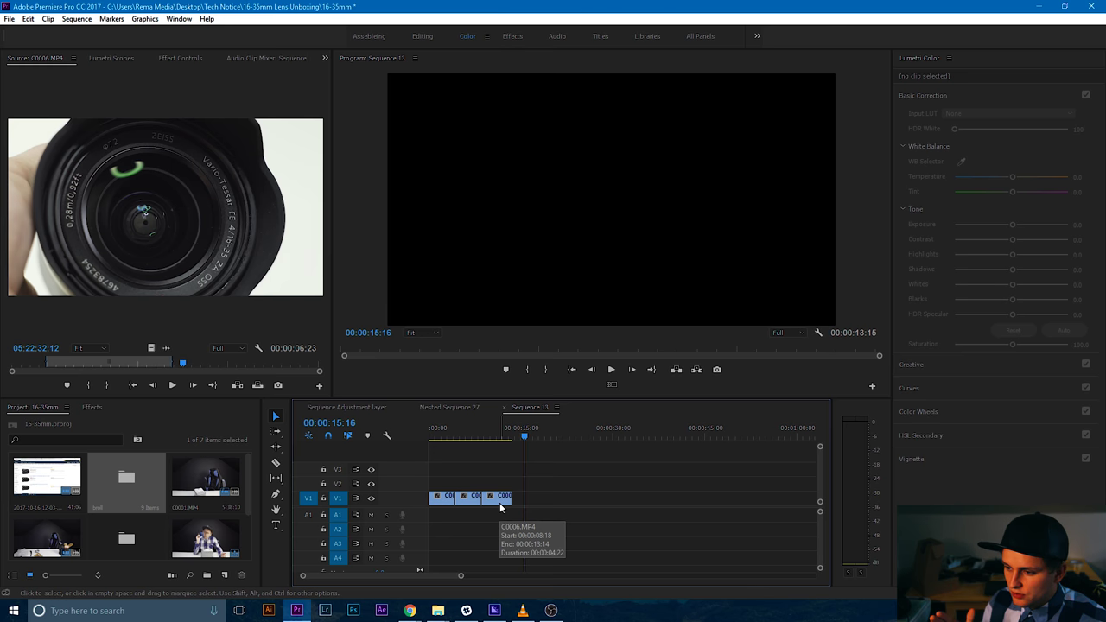
Scrub the playhead back to the lens cap shot around 00:00:06:09.
{"action": "mouse_move", "coordinate": [449, 436]}
{"action": "left_mouse_down"}
{"action": "mouse_move", "coordinate": [494, 436]}
{"action": "mouse_move", "coordinate": [469, 438]}
{"action": "left_mouse_up"}
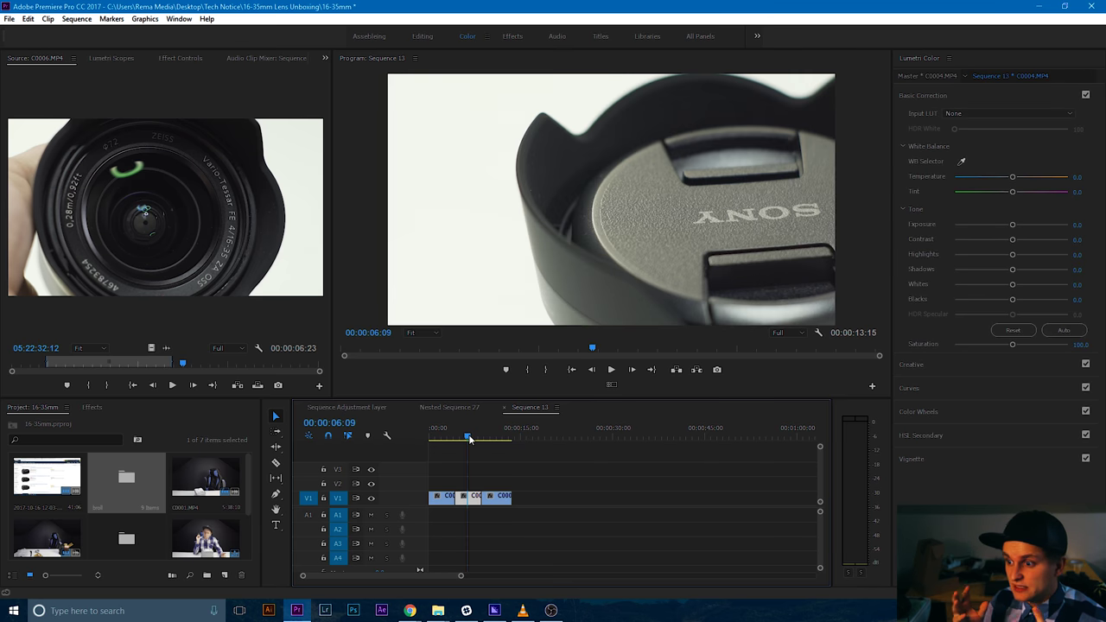